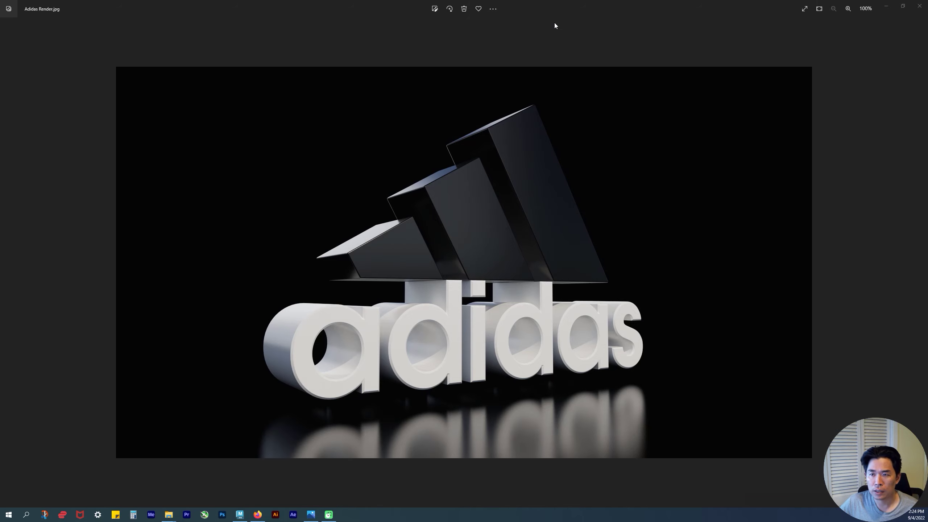
Minimize the Adidas render image and scrub the logo animation from frame 1 to frame 27
left_click_drag(586, 5, 484, 145)
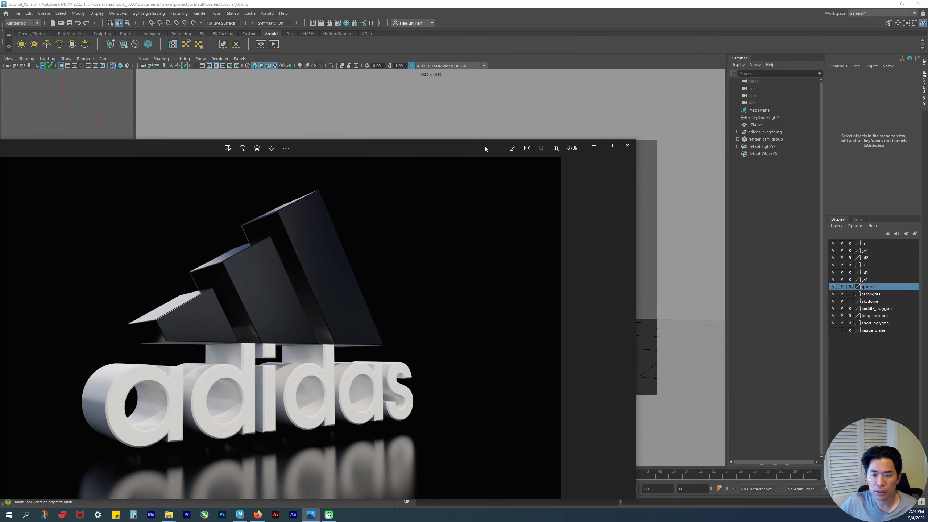
left_click(594, 147)
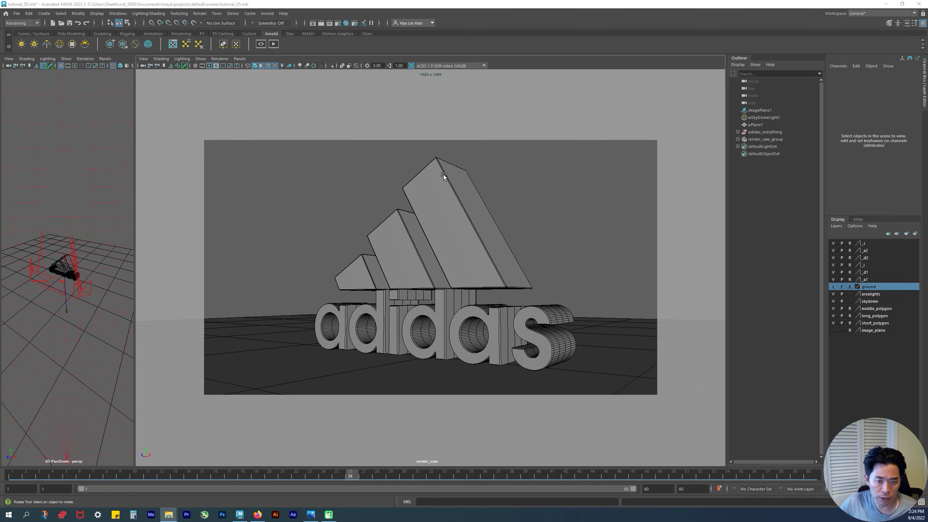
left_click(5, 472)
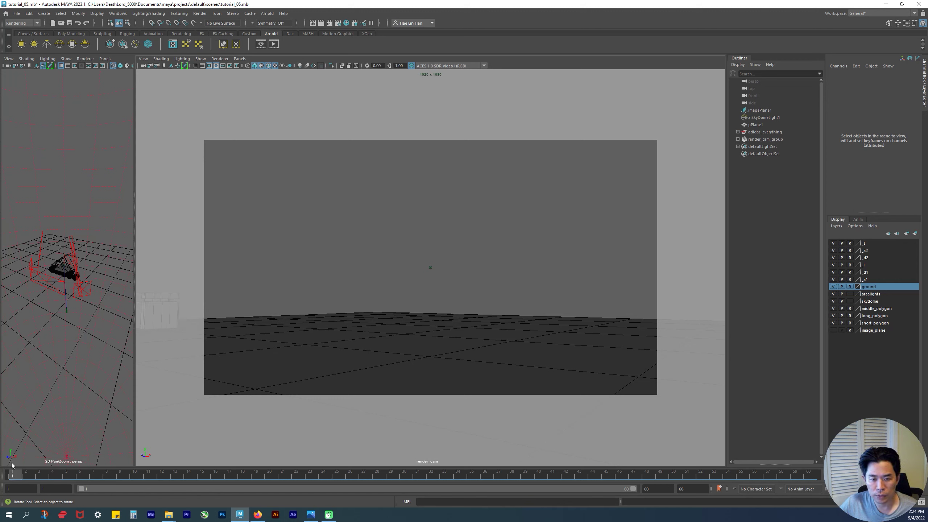
left_click_drag(12, 474, 363, 473)
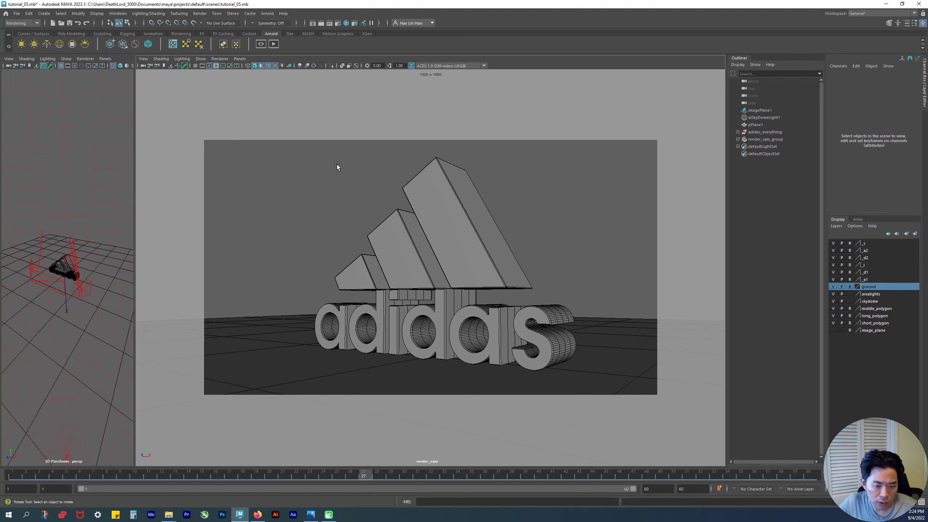
Review the Adidas Render.jpg image and the contents of the Adidas Tutorial Videos folder, putting both windows away
left_click(310, 514)
left_click_drag(351, 149, 532, 64)
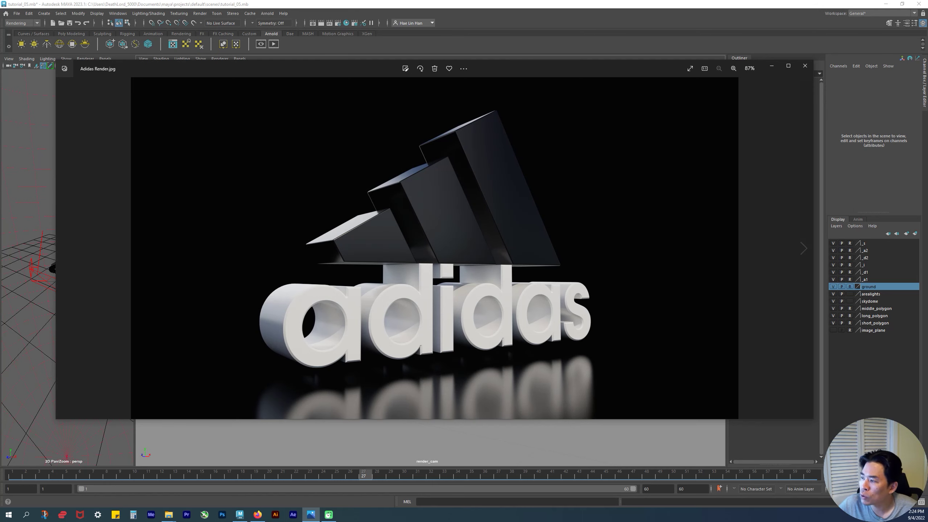
left_click(169, 514)
left_click_drag(413, 133, 307, 76)
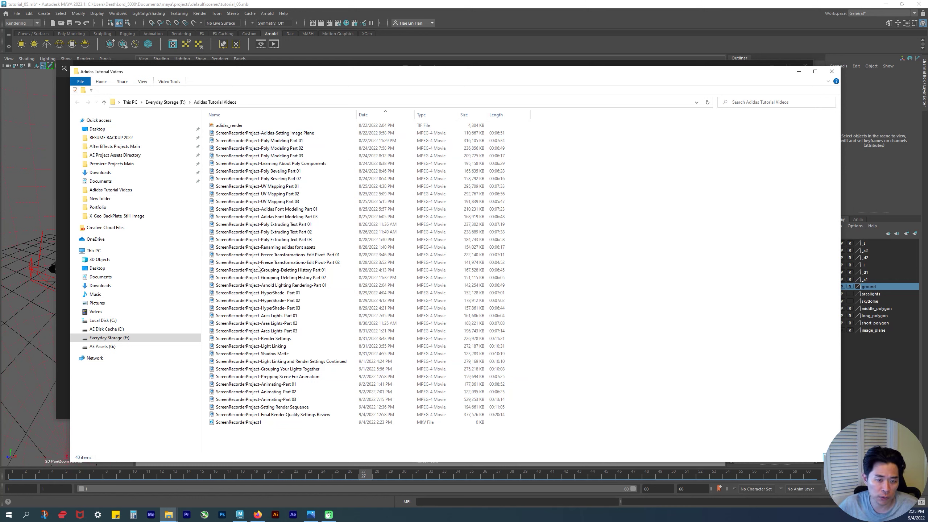
left_click(798, 71)
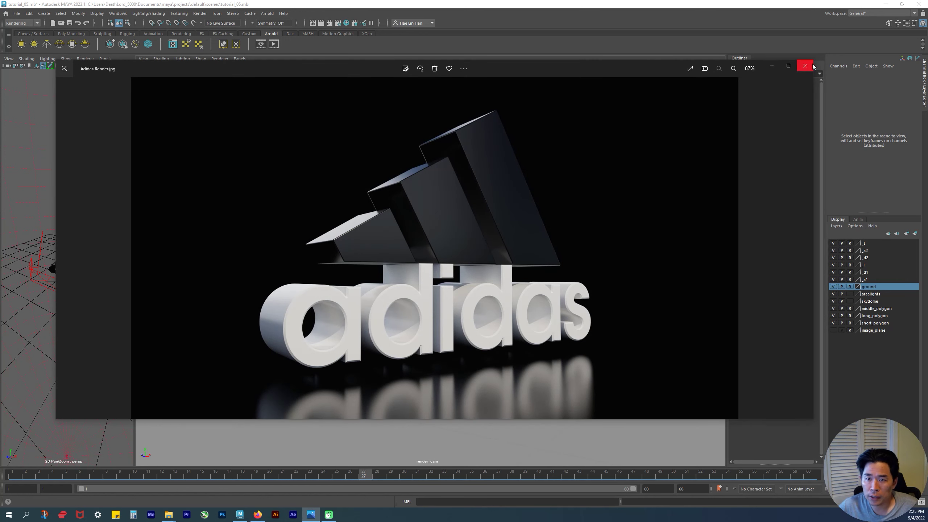
left_click(799, 62)
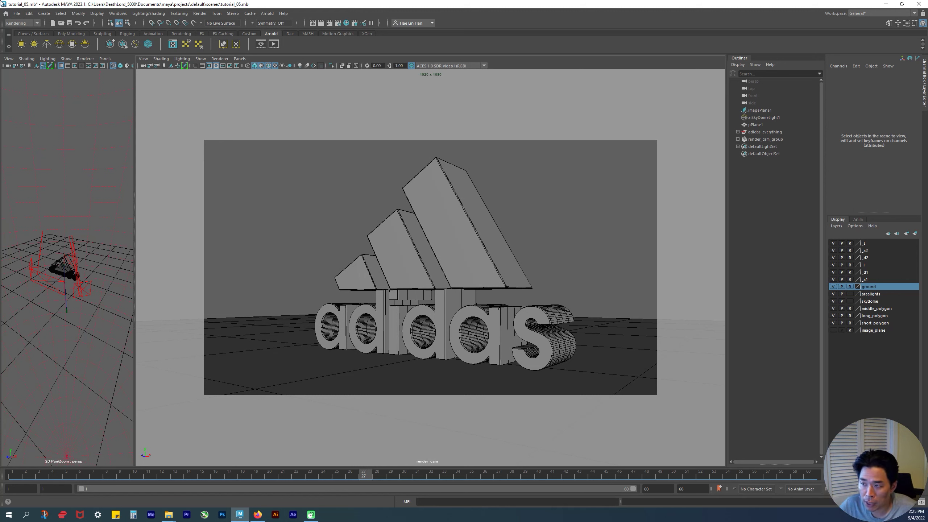
Start a new empty scene, discarding the unsaved changes to tutorial_05.mb
key("e")
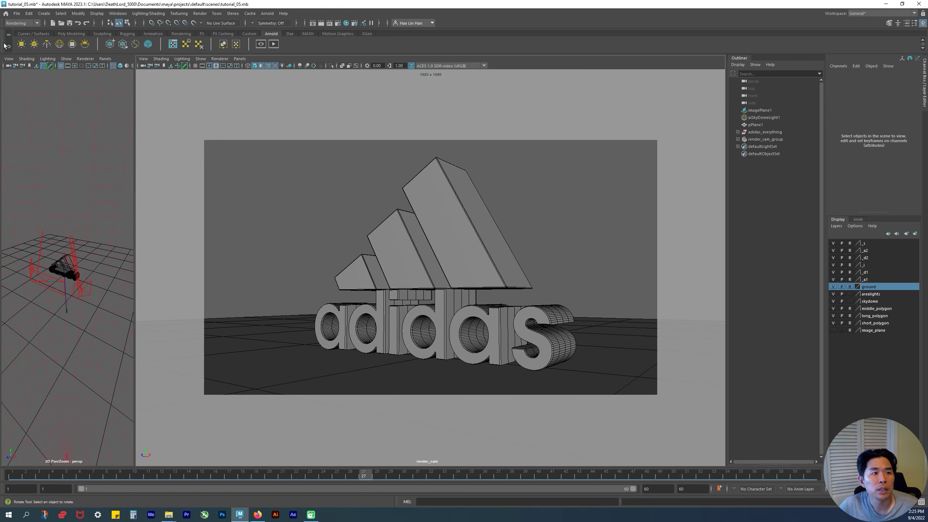
left_click(16, 13)
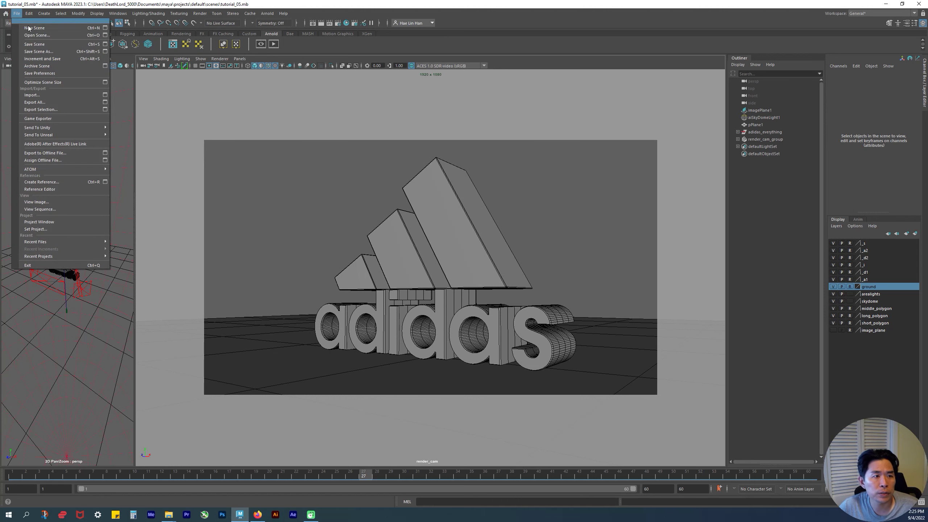
left_click(28, 25)
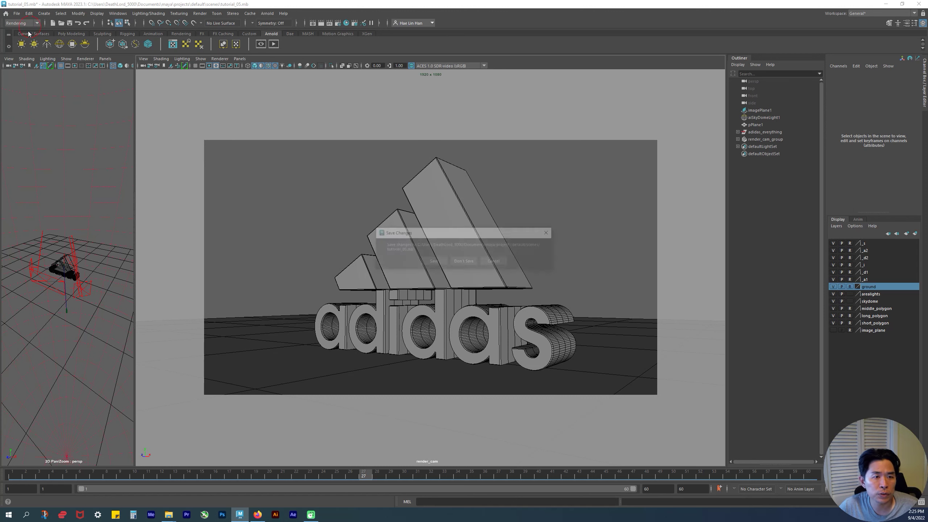
left_click(459, 263)
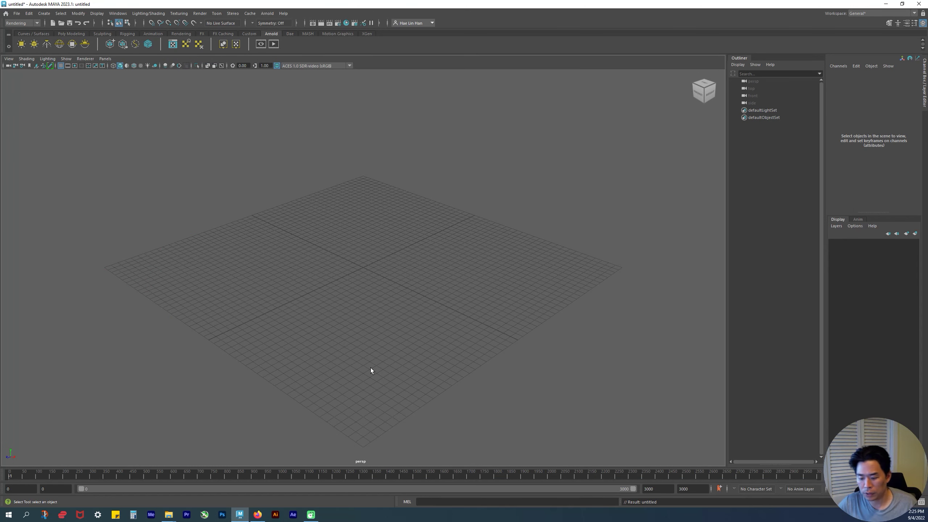
left_click_drag(409, 391, 377, 368, "alt")
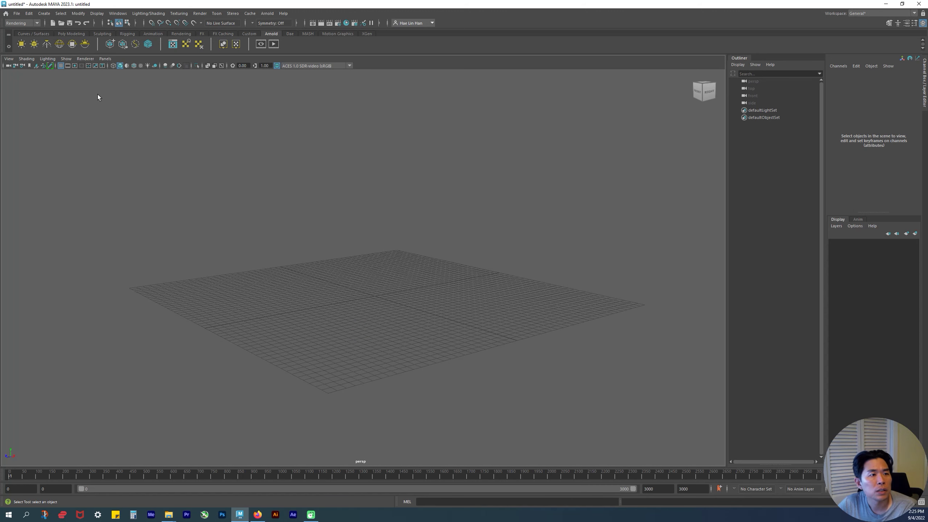
middle_click_drag(518, 303, 539, 312, "alt")
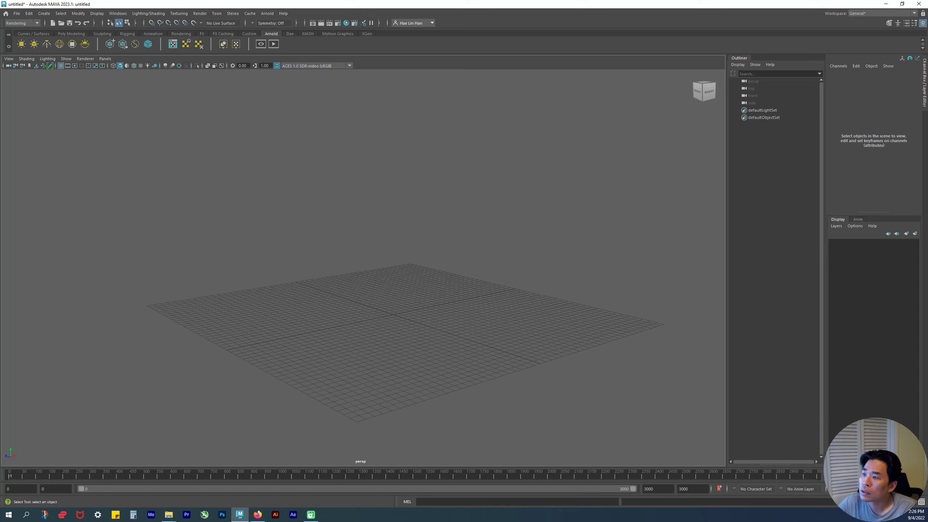
Open the Adidas_Logo_For_Class.jpg reference image, look over the logo, and close the image
key("Return")
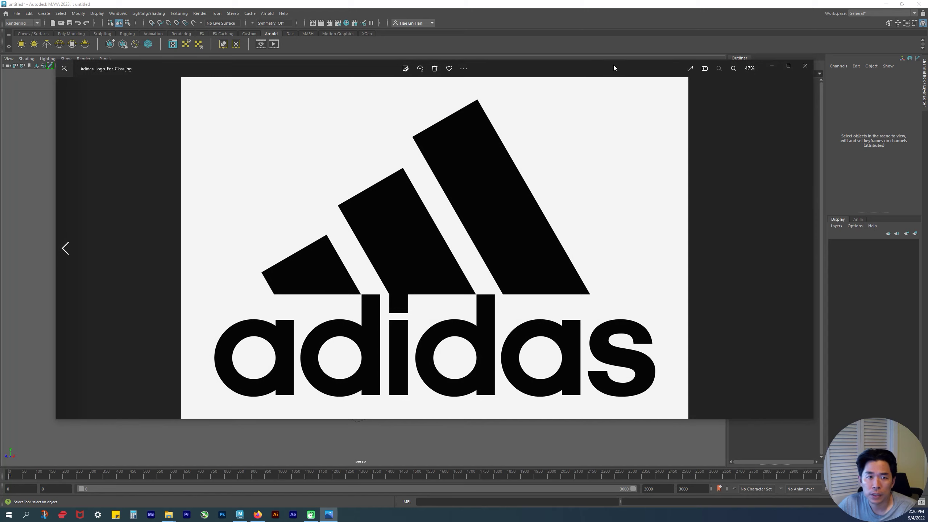
left_click_drag(613, 64, 587, 70)
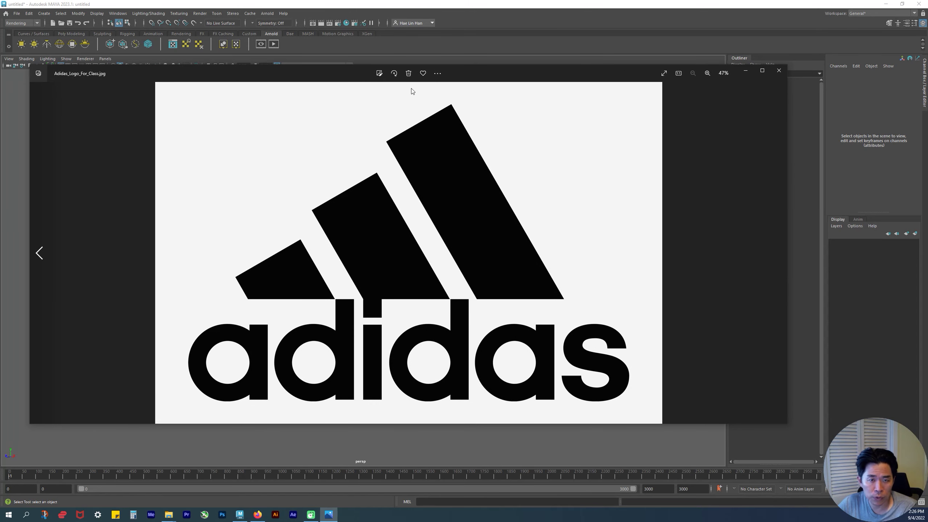
left_click_drag(464, 71, 425, 391)
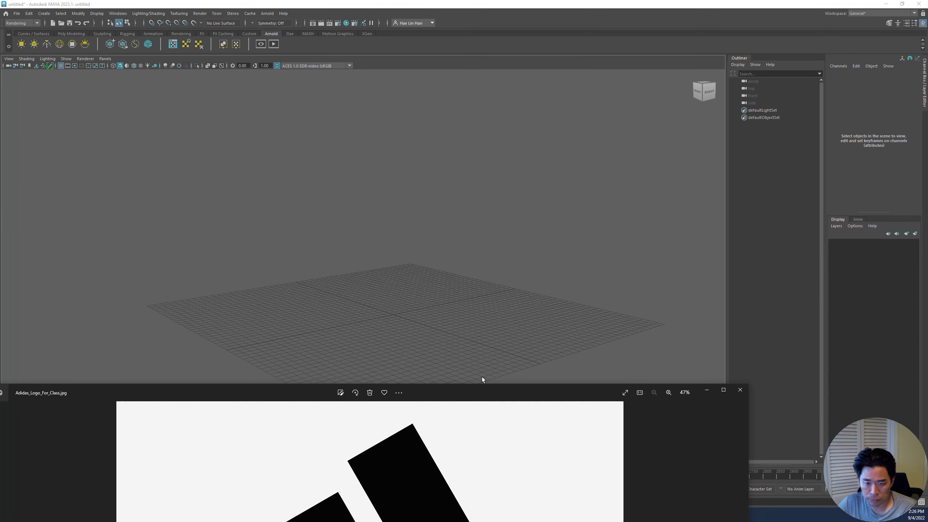
left_click_drag(496, 388, 642, 88)
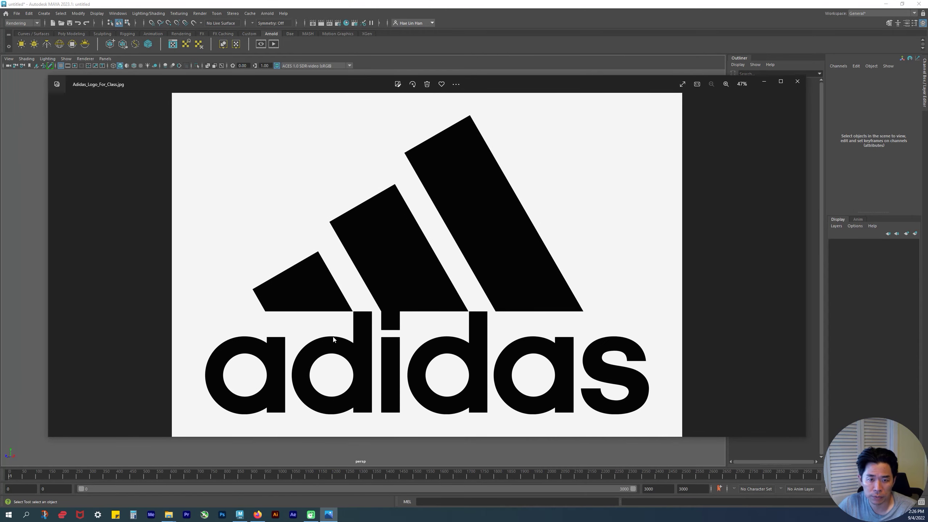
left_click(797, 82)
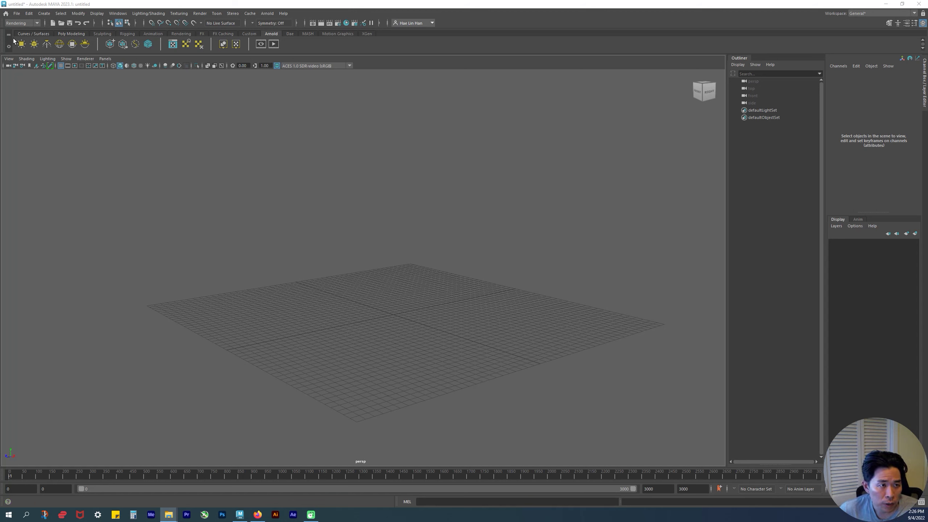
Examine the current project's name, location and primary project locations in the Project Window, and cancel out of it
left_click(16, 13)
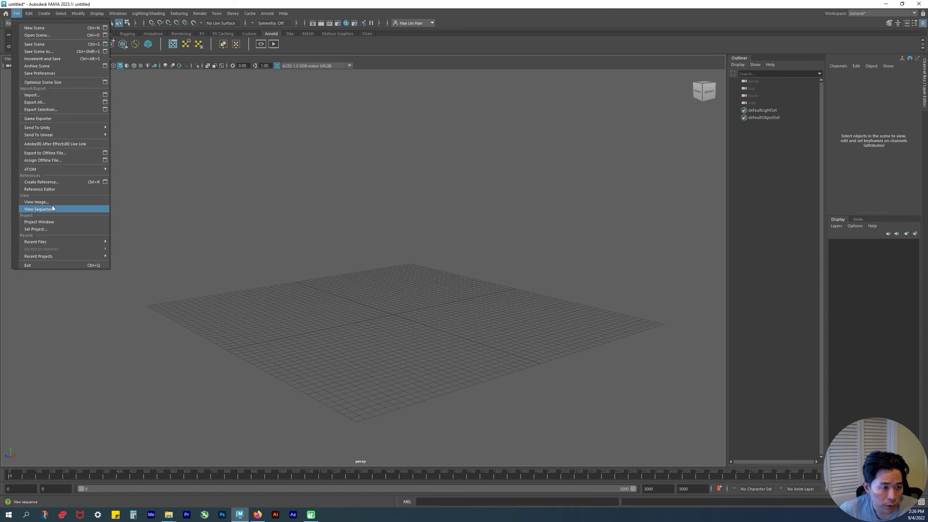
left_click(53, 223)
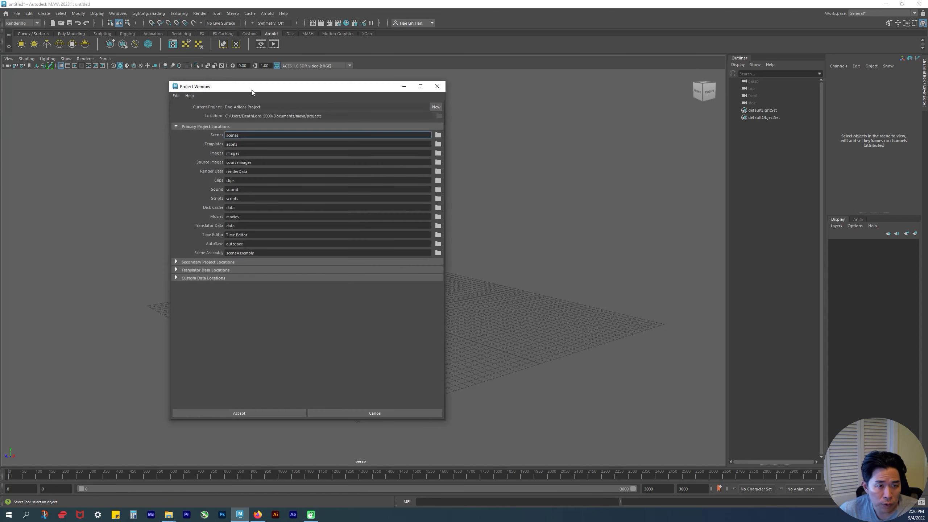
left_click_drag(252, 89, 342, 91)
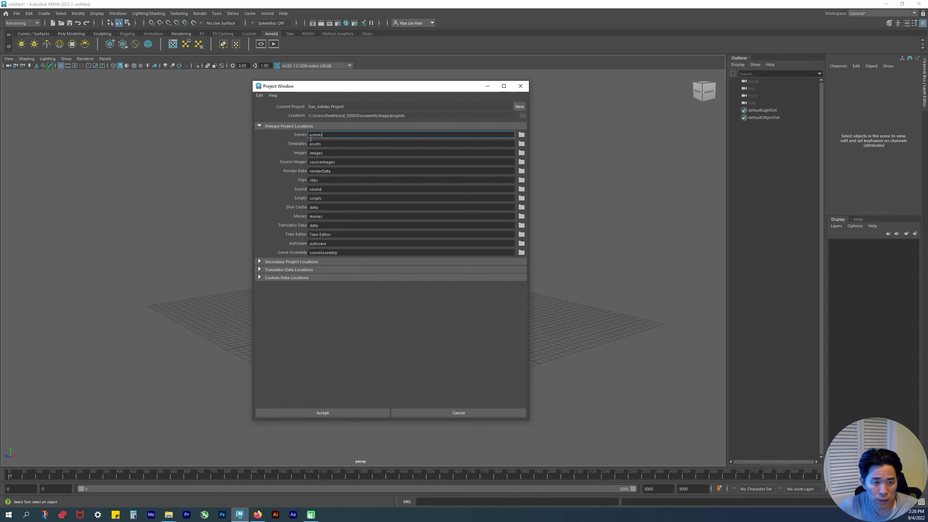
left_click(298, 154)
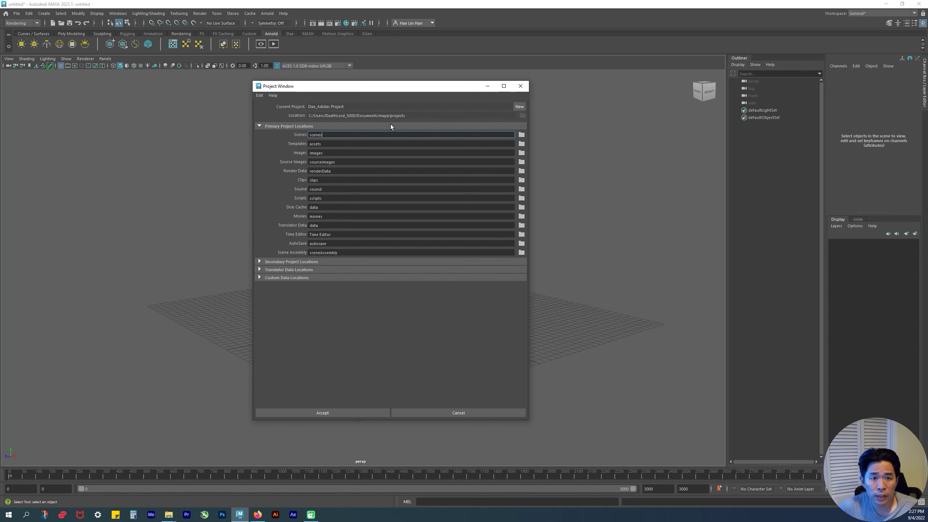
left_click_drag(373, 87, 319, 93)
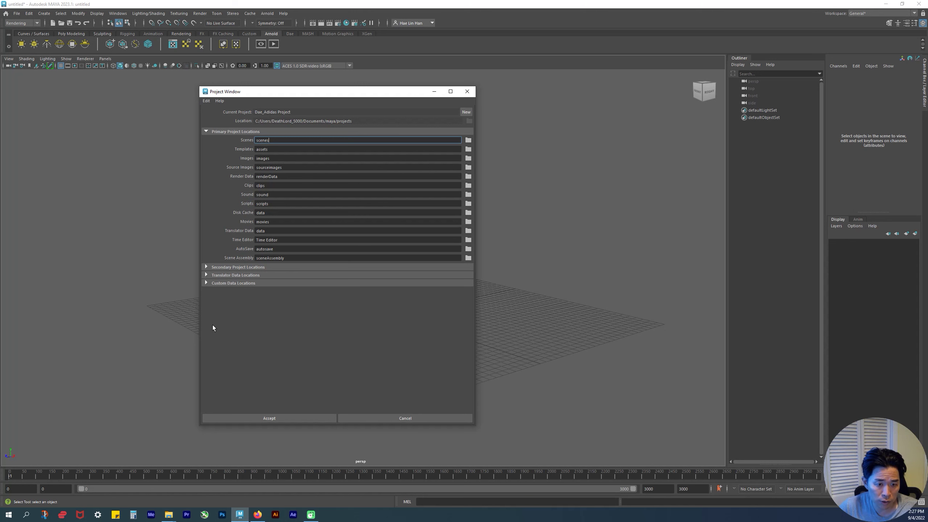
left_click(392, 419)
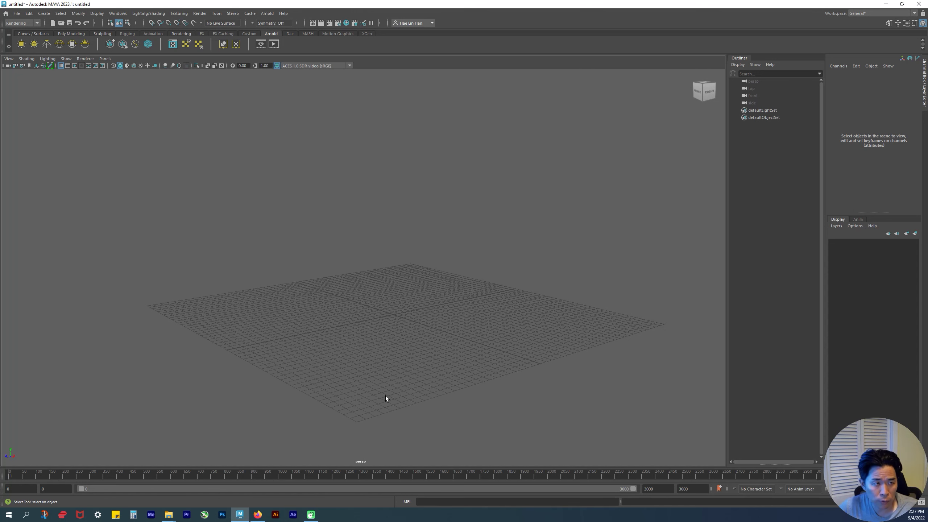
left_click(16, 13)
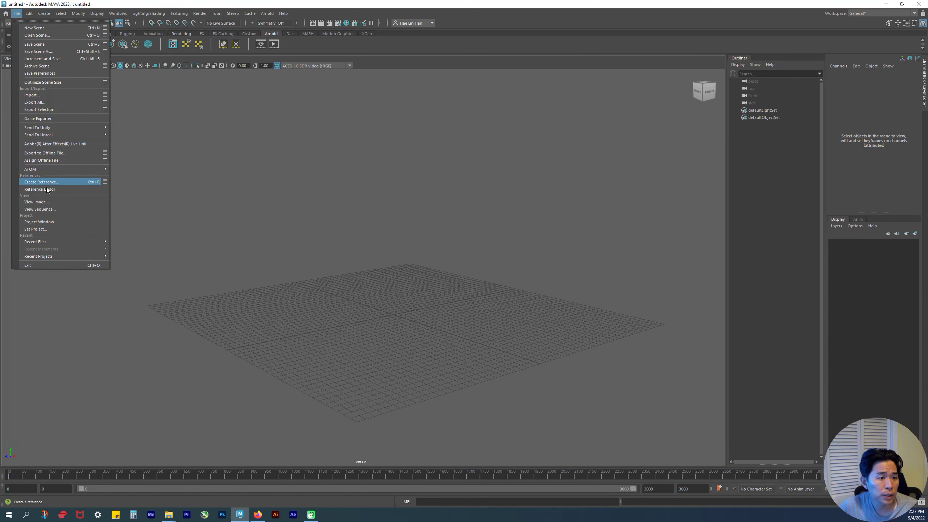
left_click(49, 222)
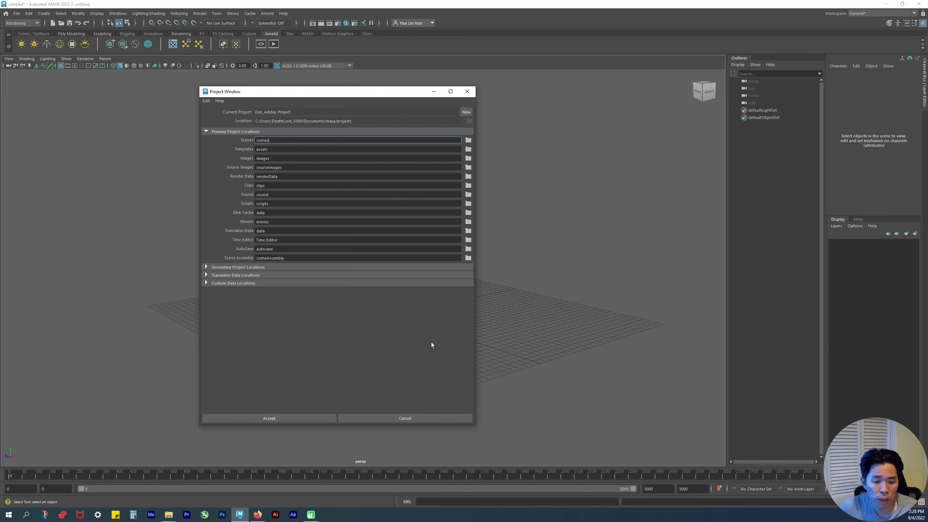
left_click(369, 418)
Browse the default and New_Project-Adidas Identity project folders while setting the project
left_click(15, 13)
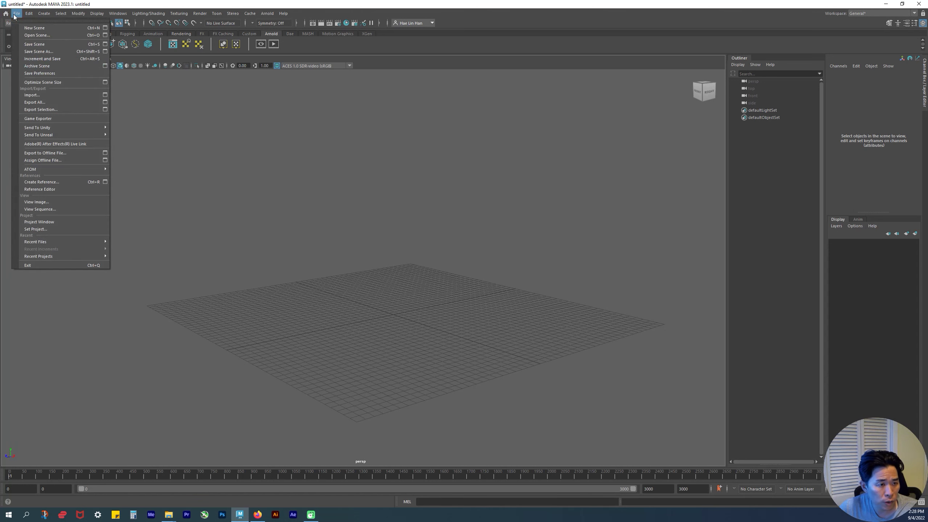
left_click(60, 232)
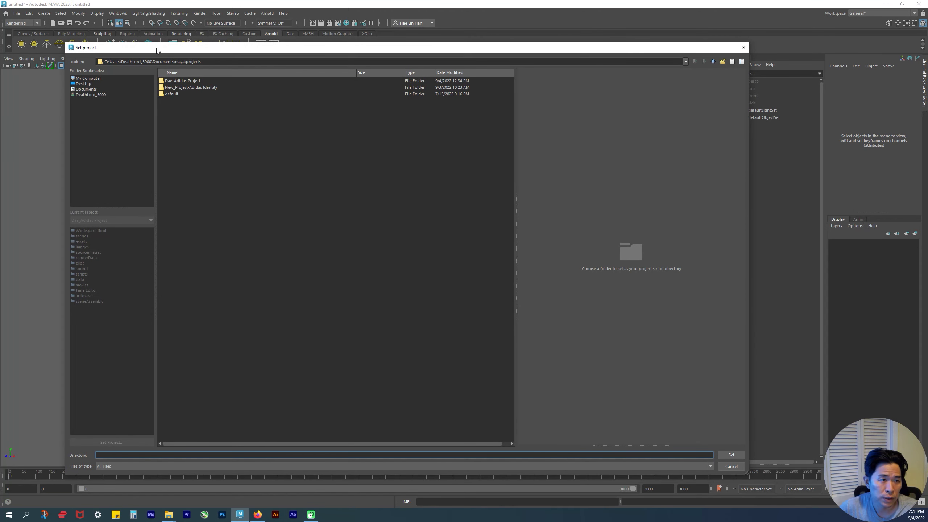
left_click_drag(156, 47, 189, 39)
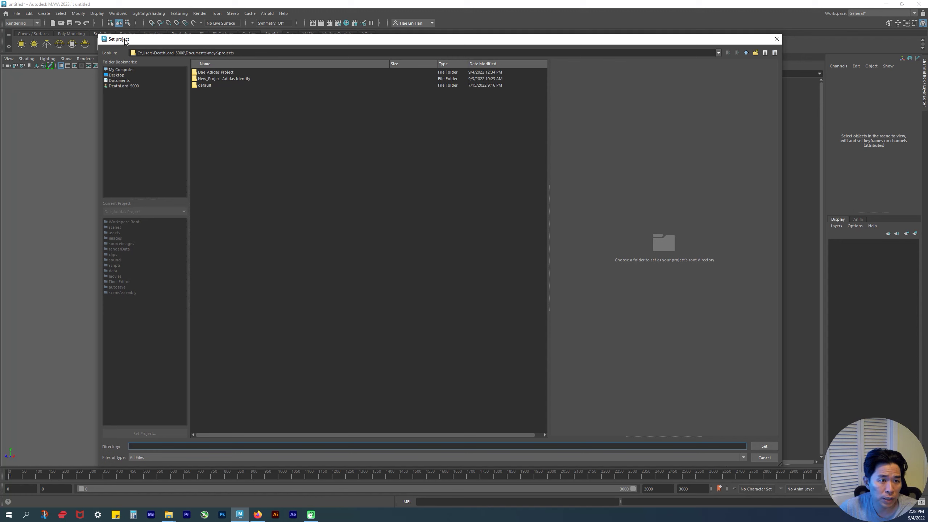
left_click(371, 235)
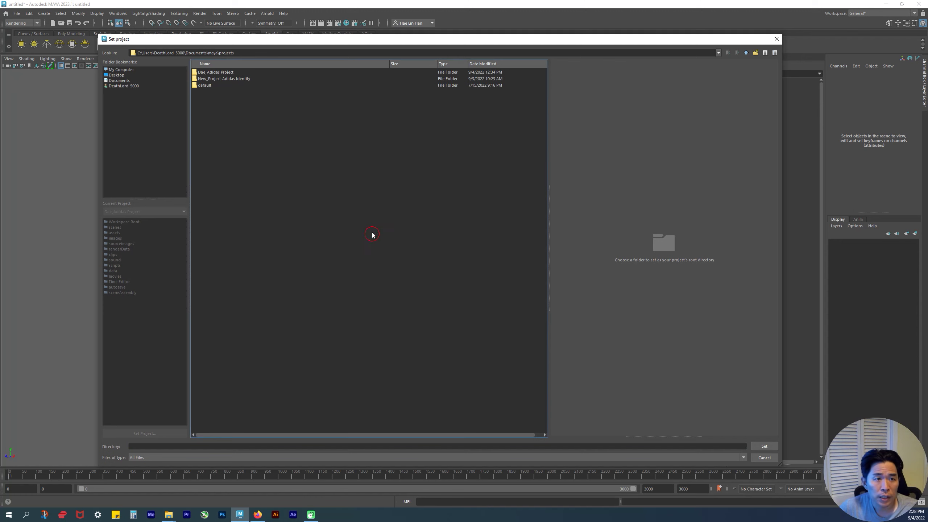
double_click(207, 86)
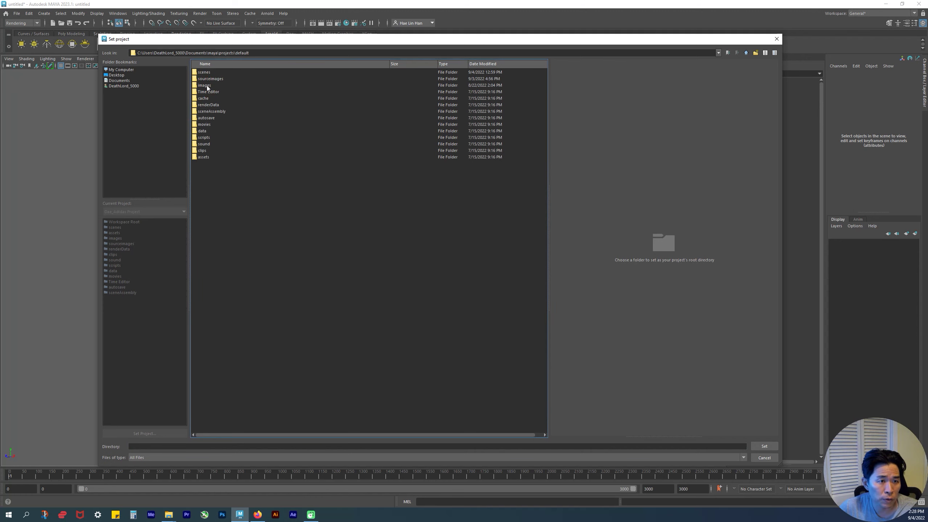
left_click(746, 53)
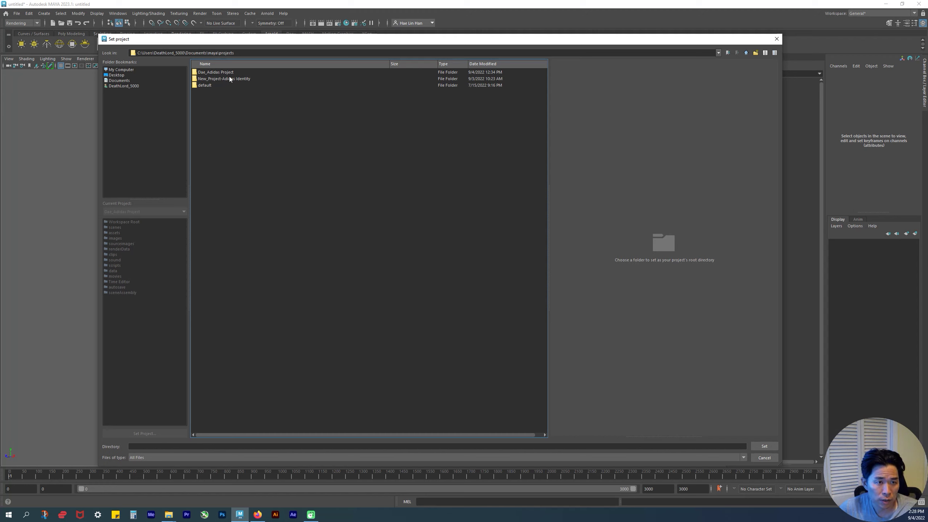
double_click(203, 79)
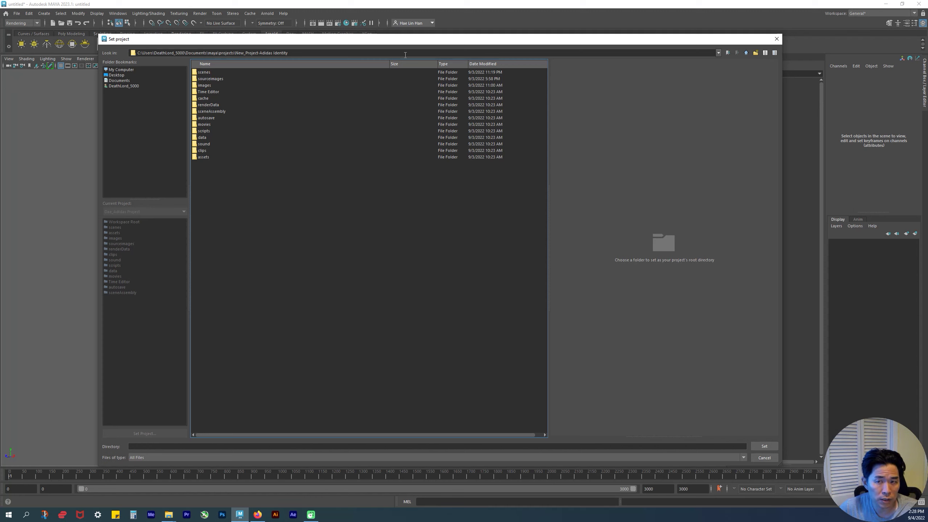
left_click(754, 52)
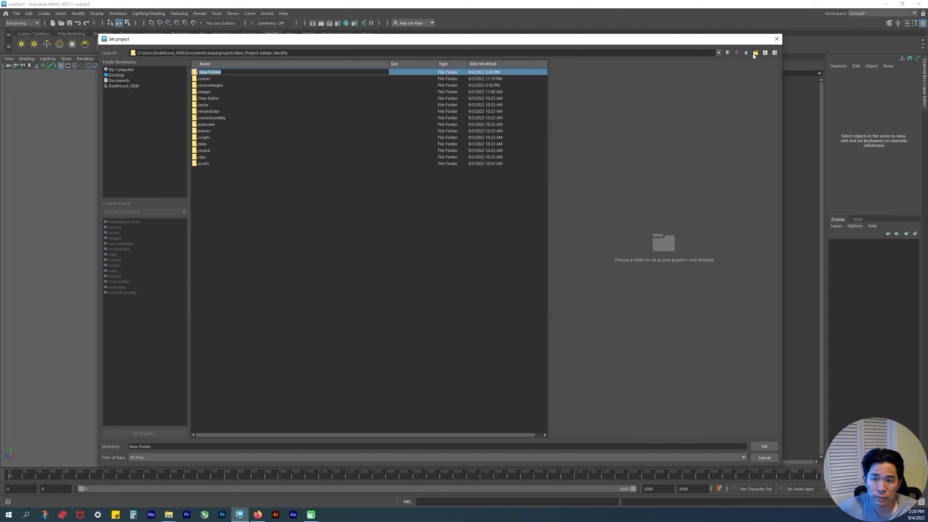
left_click(338, 243)
key("ctrl+z")
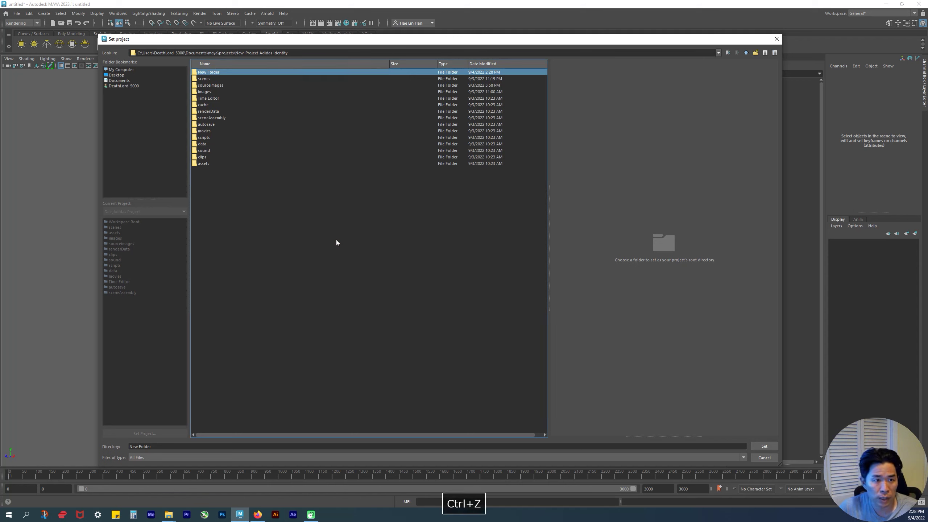
left_click(237, 72)
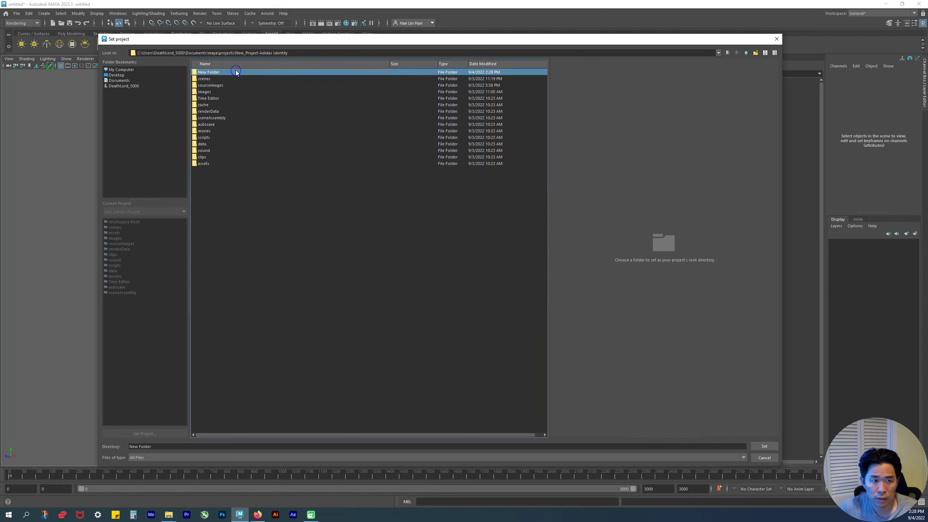
right_click(235, 72)
left_click(216, 74)
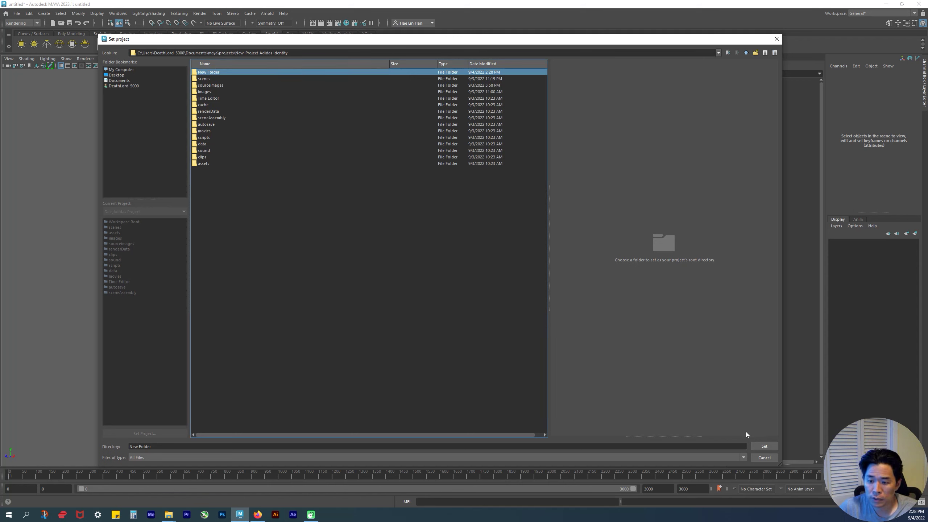
left_click(763, 457)
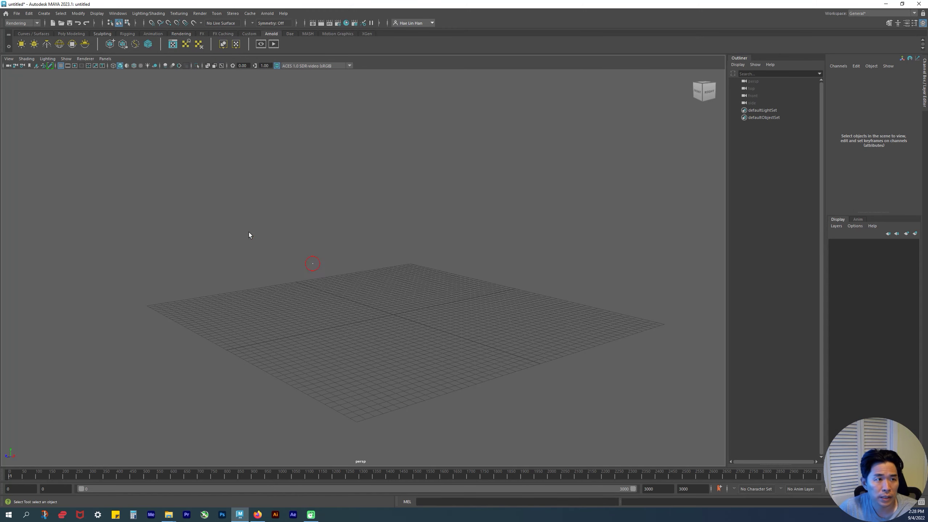
Create a new folder named Dae_Adidas_Project inside the maya projects directory while setting the project
left_click(16, 14)
left_click(64, 230)
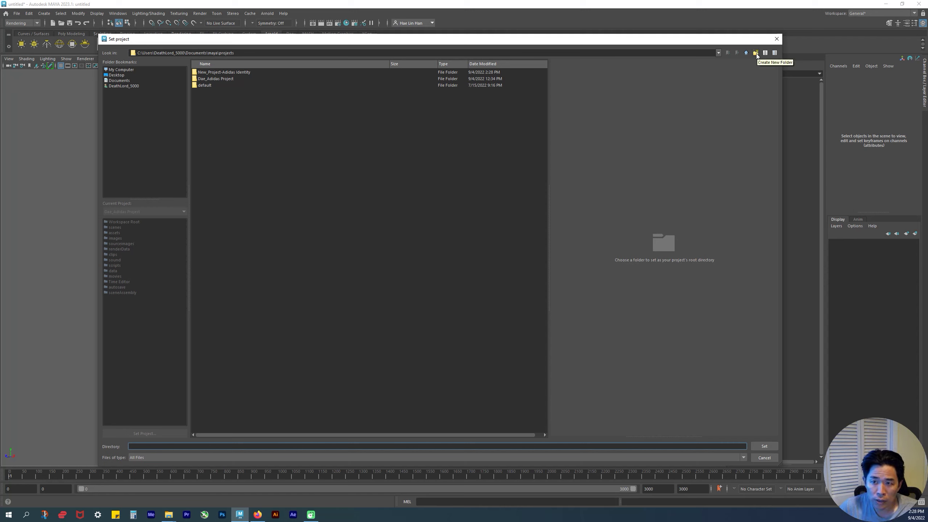
left_click(755, 53)
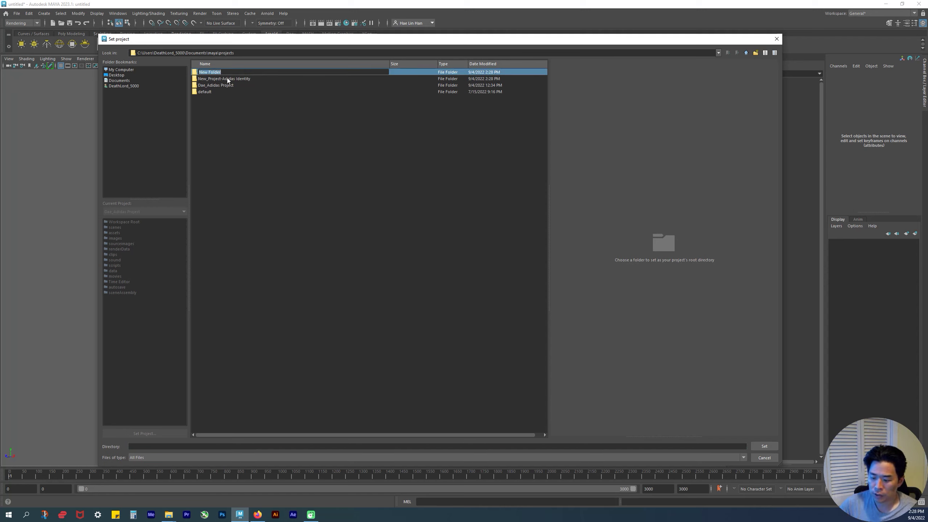
type("Dae")
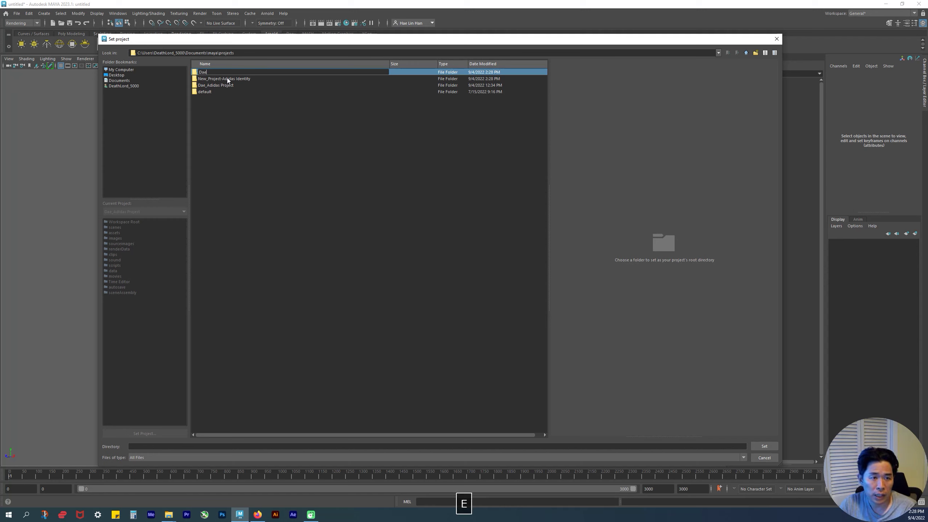
type("_Adidas")
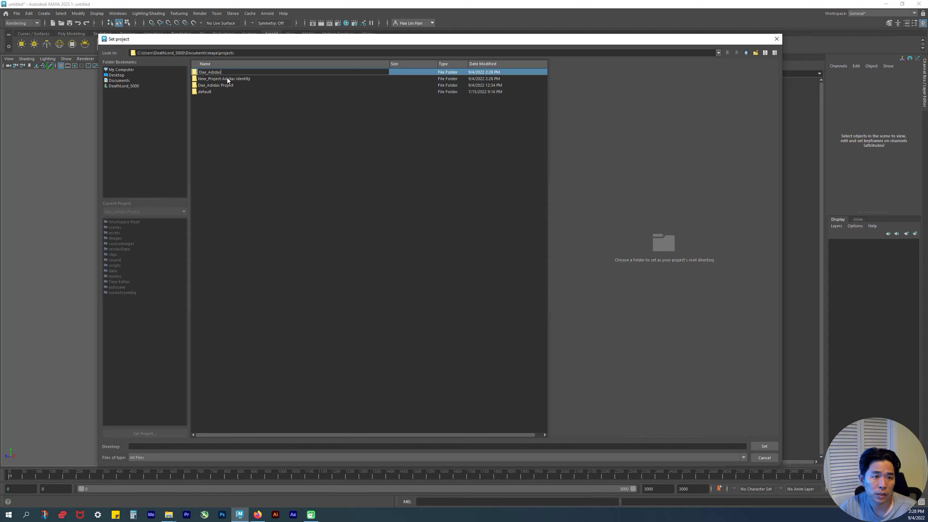
type("_Projec")
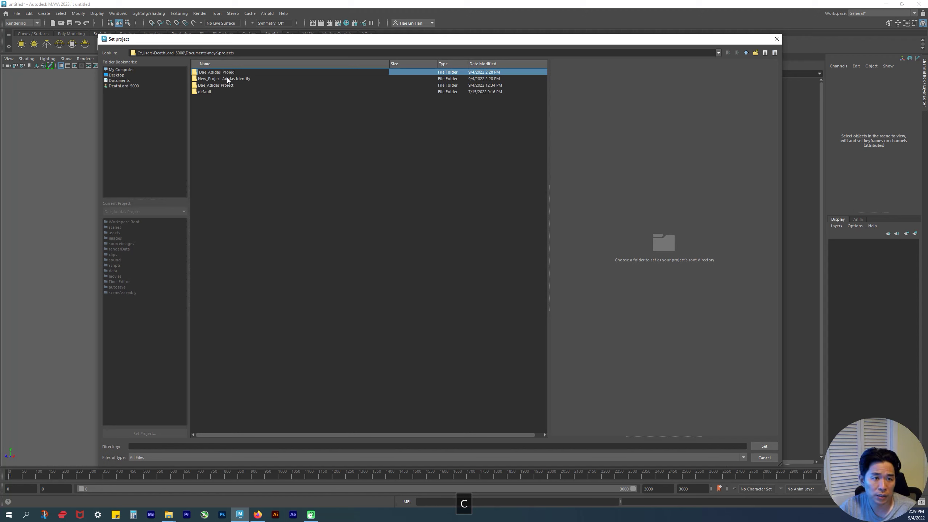
type("t")
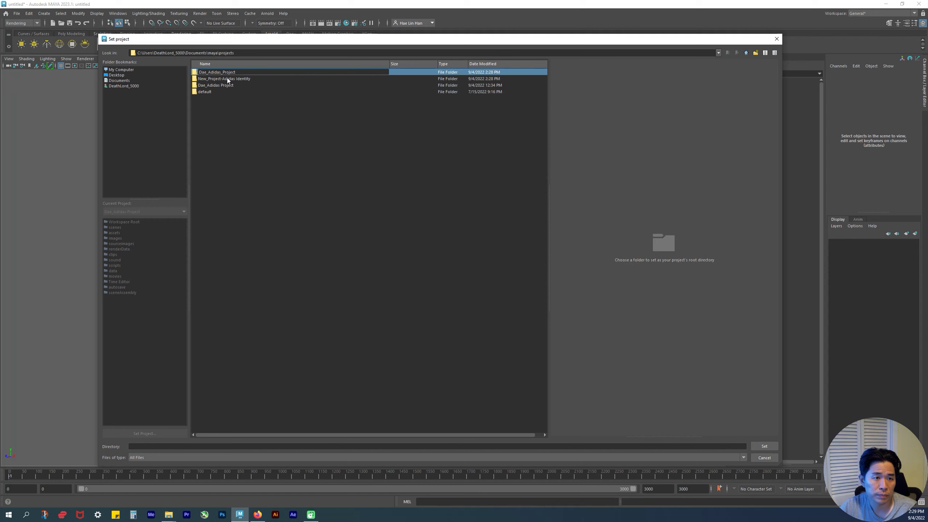
key("Return")
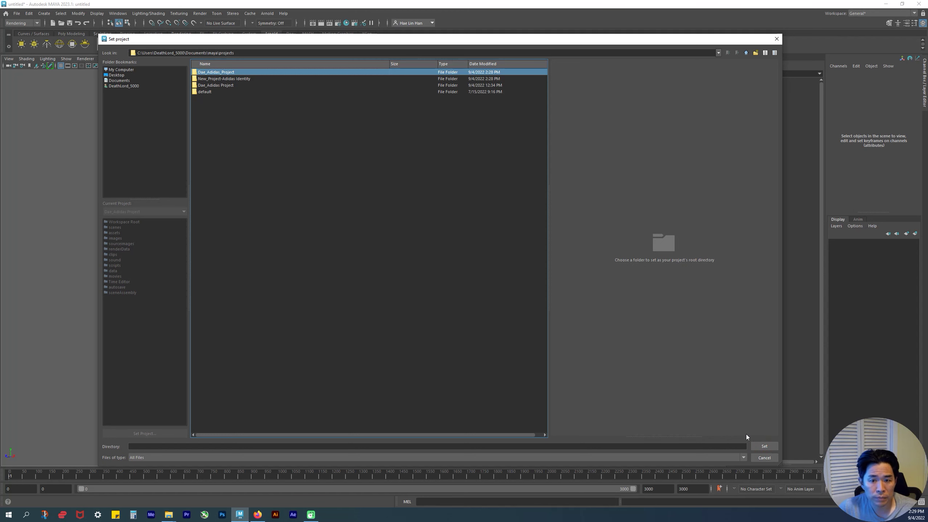
Set Dae_Adidas_Project as the current project and create a default workspace for it
left_click(764, 446)
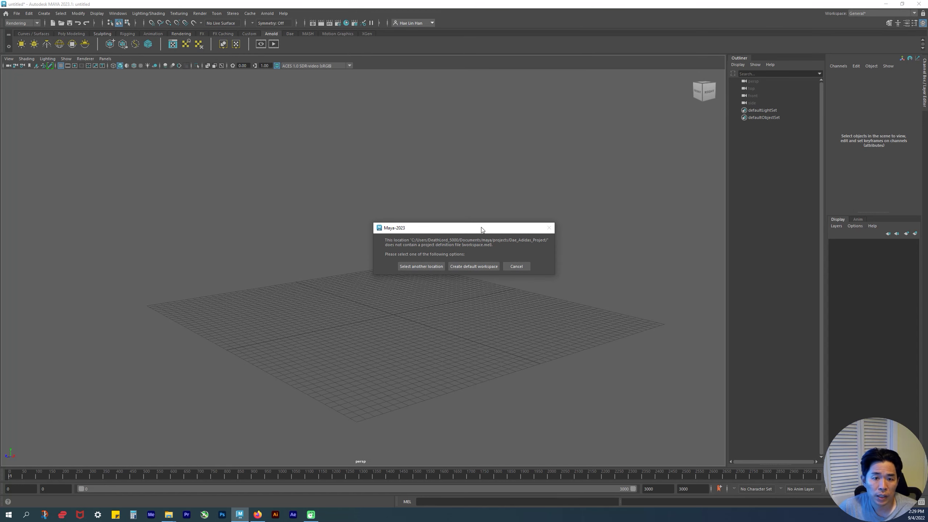
left_click_drag(481, 229, 317, 141)
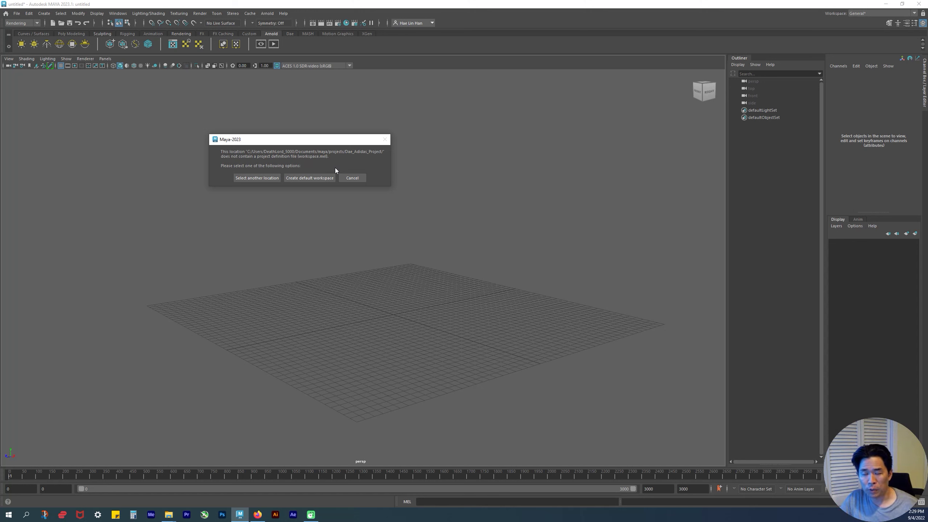
left_click(310, 179)
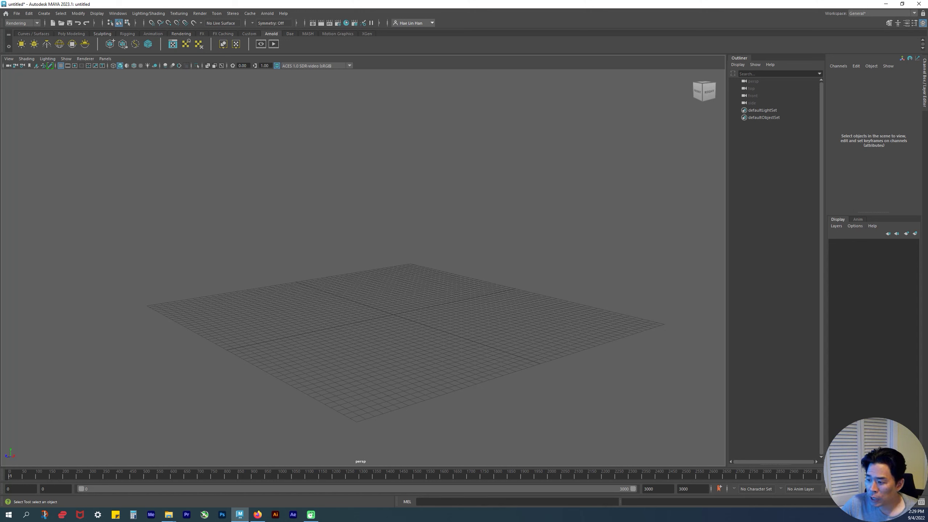
Switch to File Explorer, examine the contents of Documents > maya > projects > Dae_Adidas_Project, and minimize the window
key("super+e")
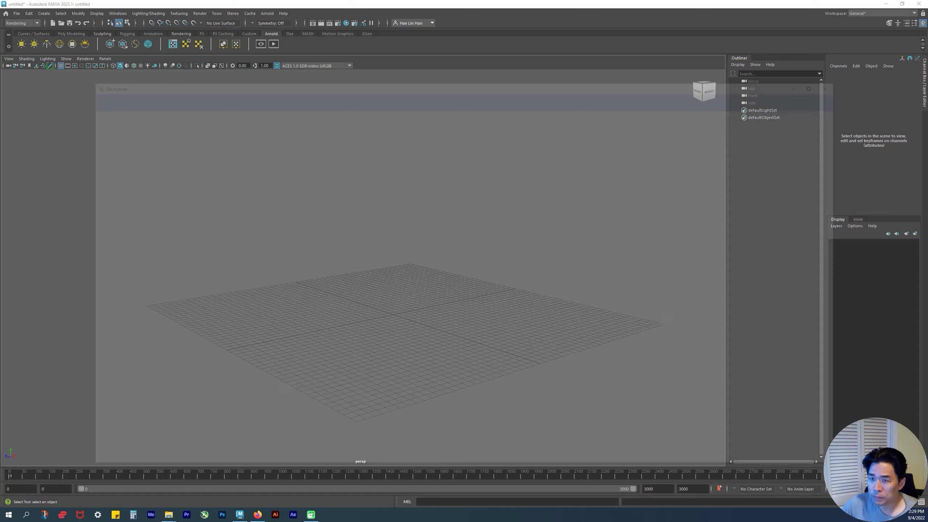
left_click_drag(270, 90, 266, 79)
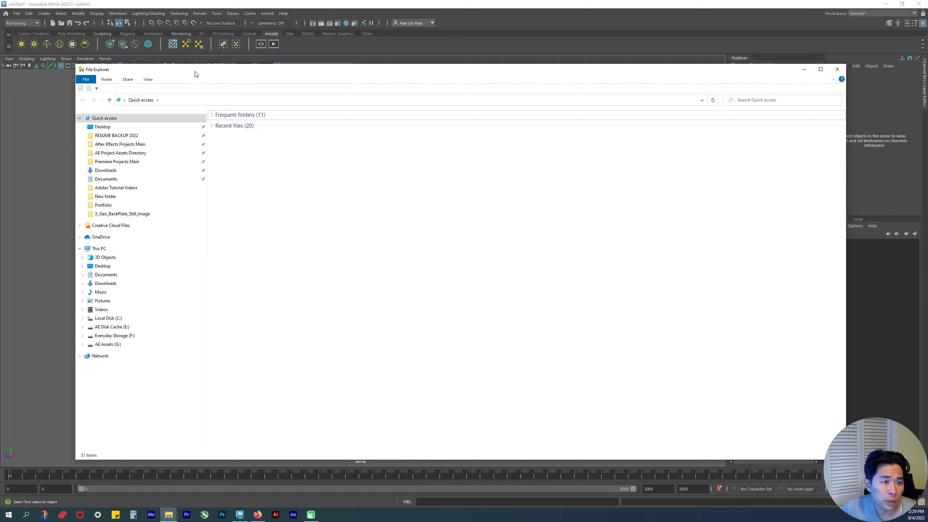
left_click_drag(197, 70, 927, 329)
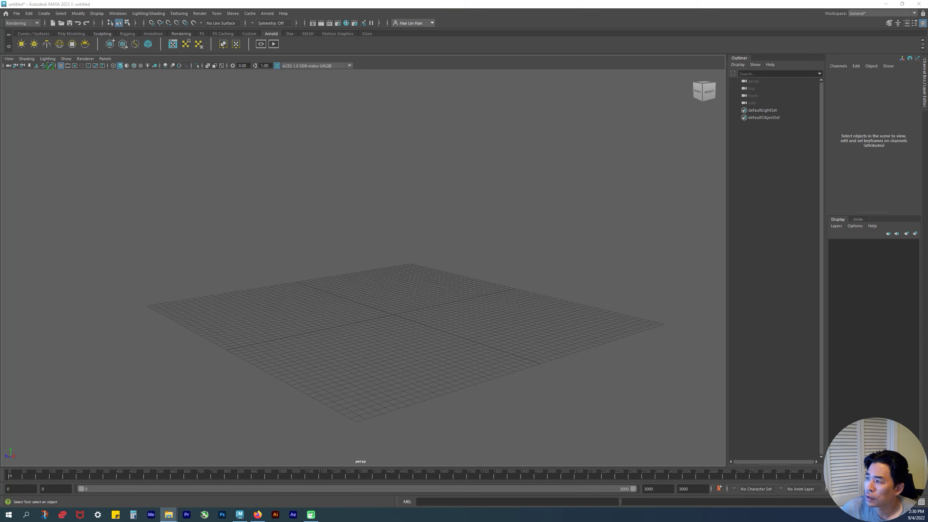
left_click_drag(923, 96, 171, 71)
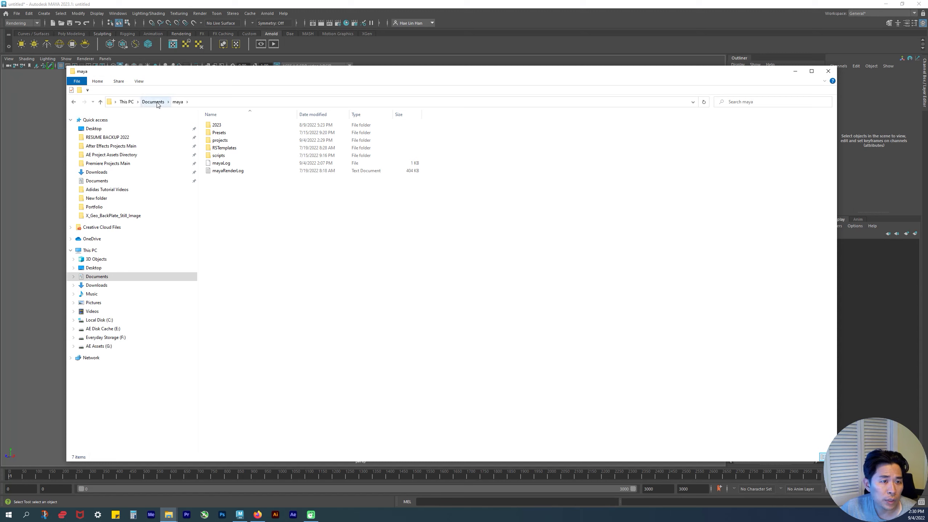
double_click(221, 140)
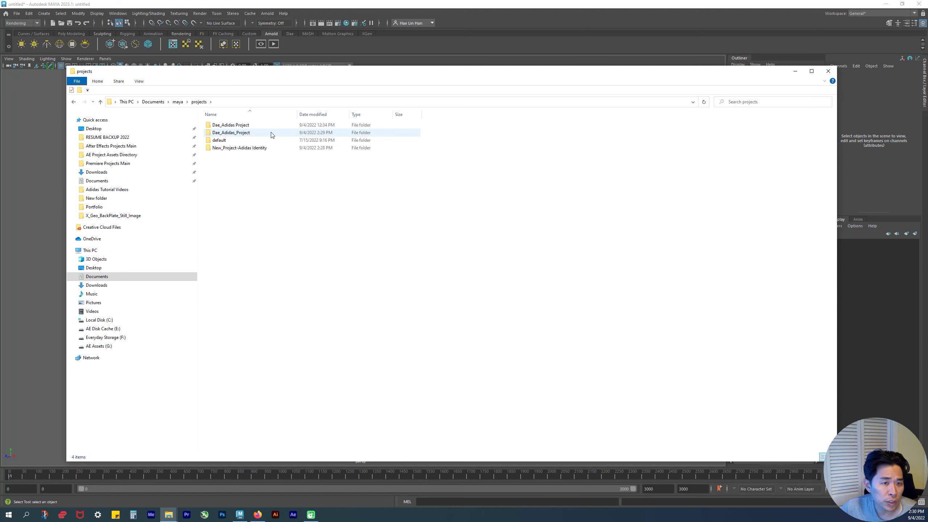
double_click(230, 133)
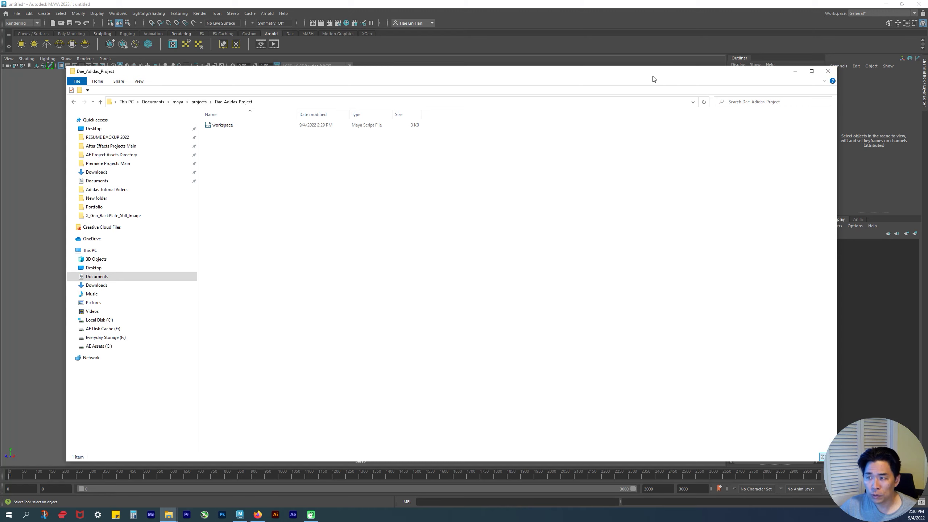
left_click(795, 73)
left_click(17, 14)
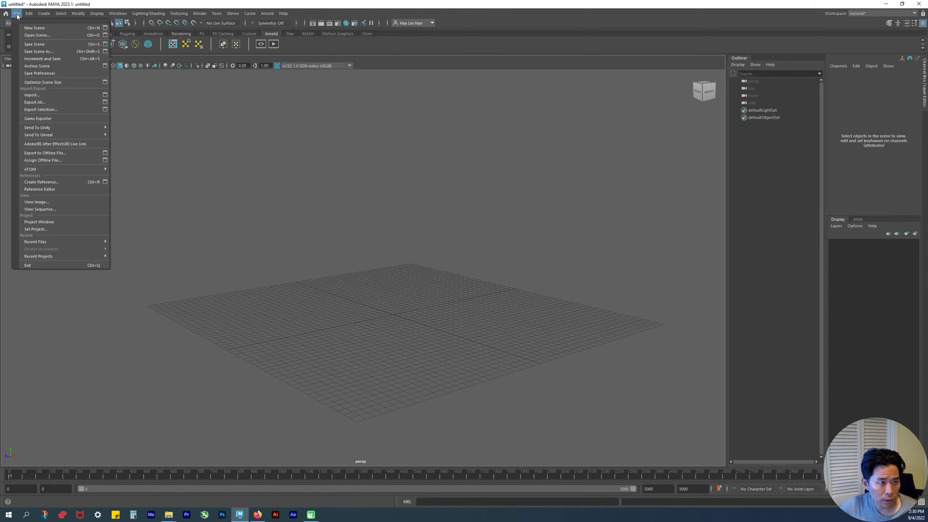
left_click(44, 228)
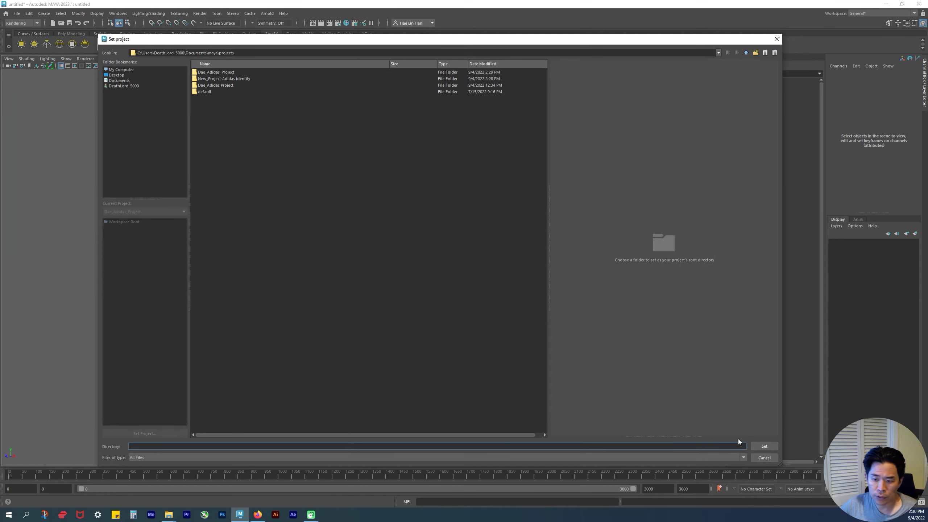
left_click(775, 458)
Accept the default primary project locations for Dae_Adidas_Project in the Project Window to generate its subfolders
left_click(16, 14)
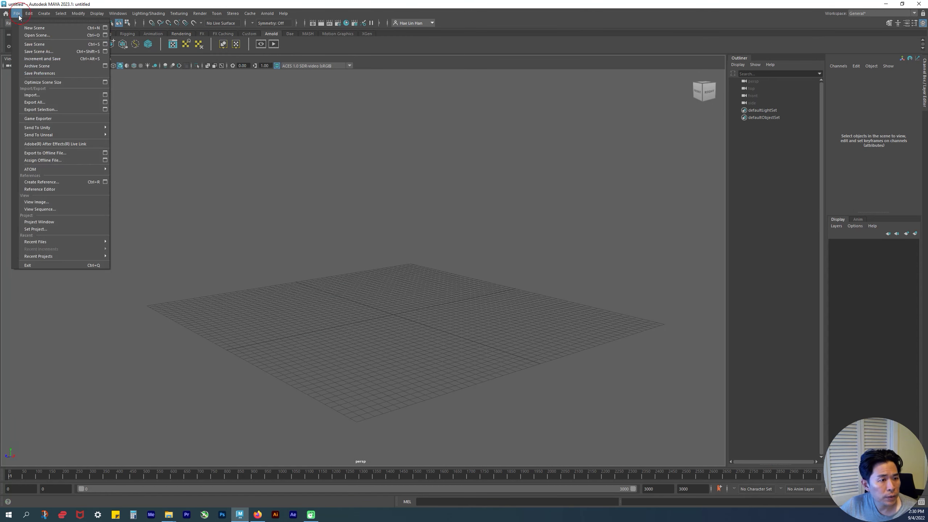
mouse_move(54, 244)
left_click(46, 222)
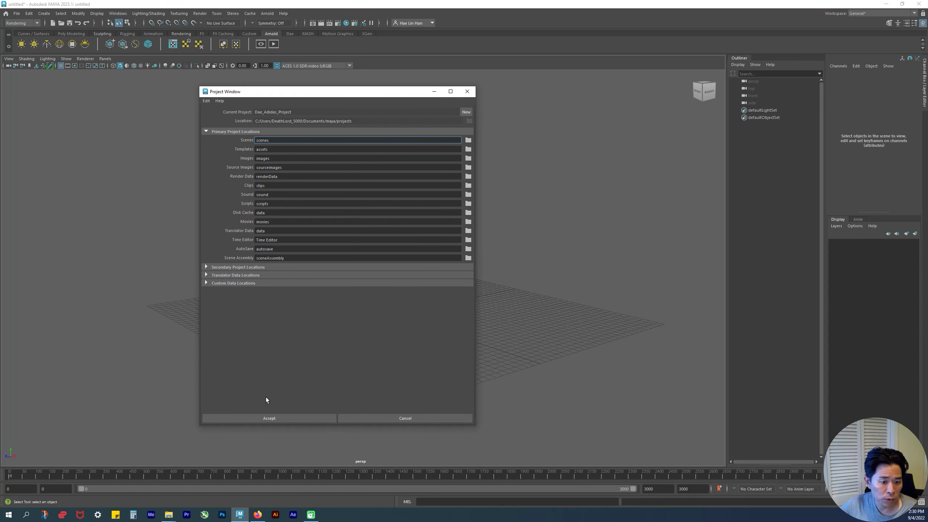
left_click(263, 417)
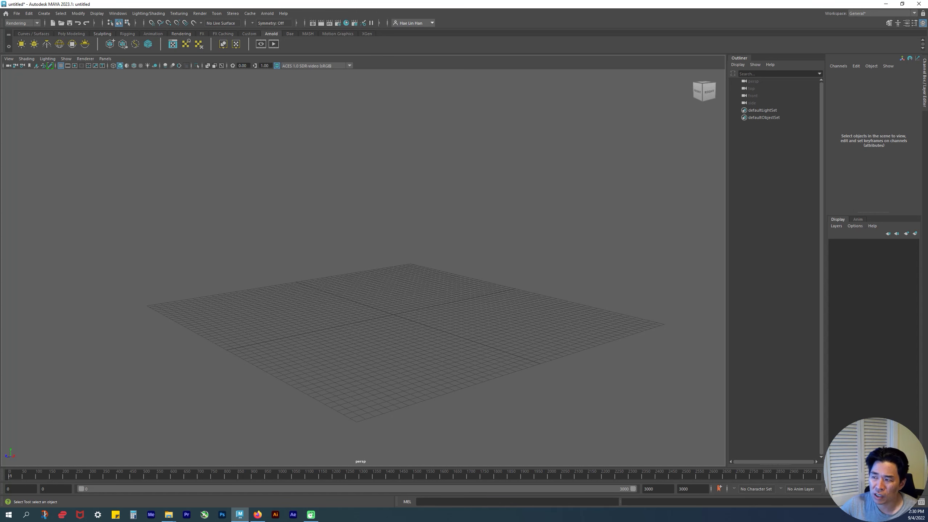
Switch to File Explorer, review the generated project folders, and copy the Adidas_Logo_For_Class image from the Desktop
left_click(168, 514)
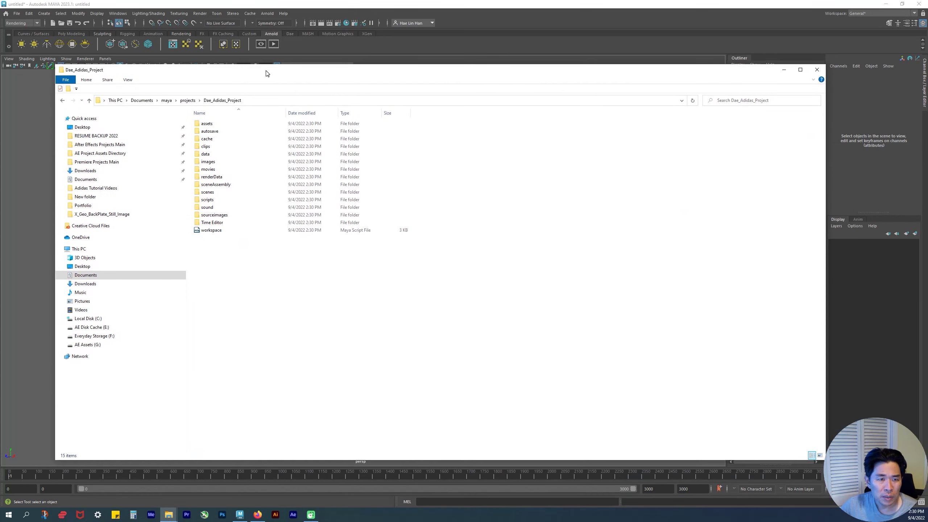
left_click_drag(266, 73, 263, 74)
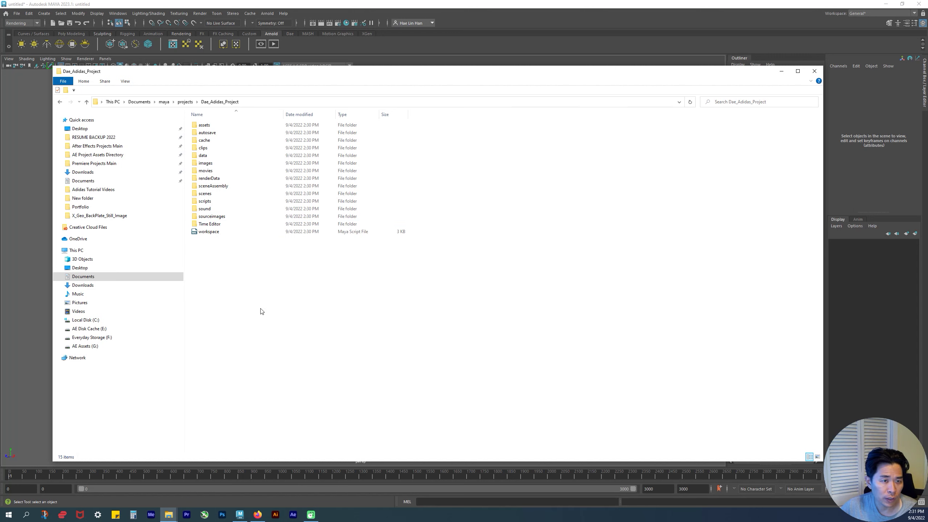
left_click(92, 131)
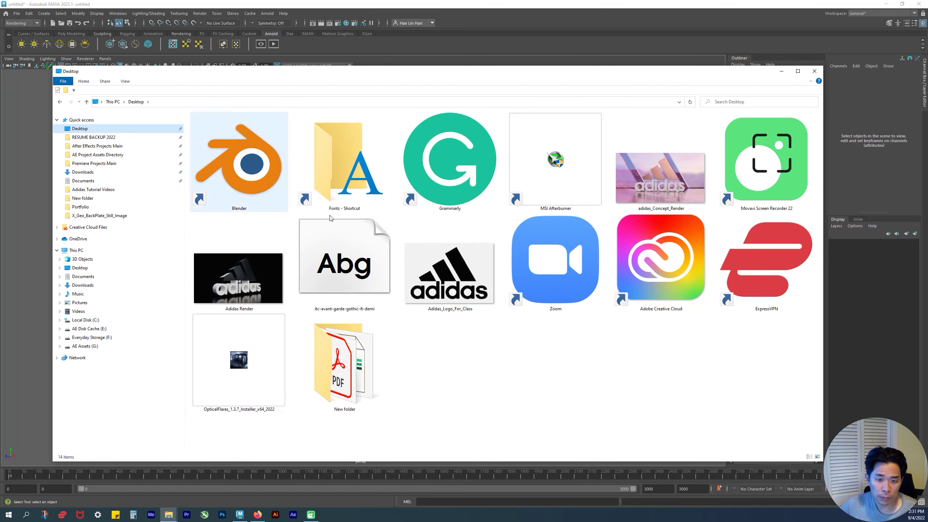
left_click(433, 310)
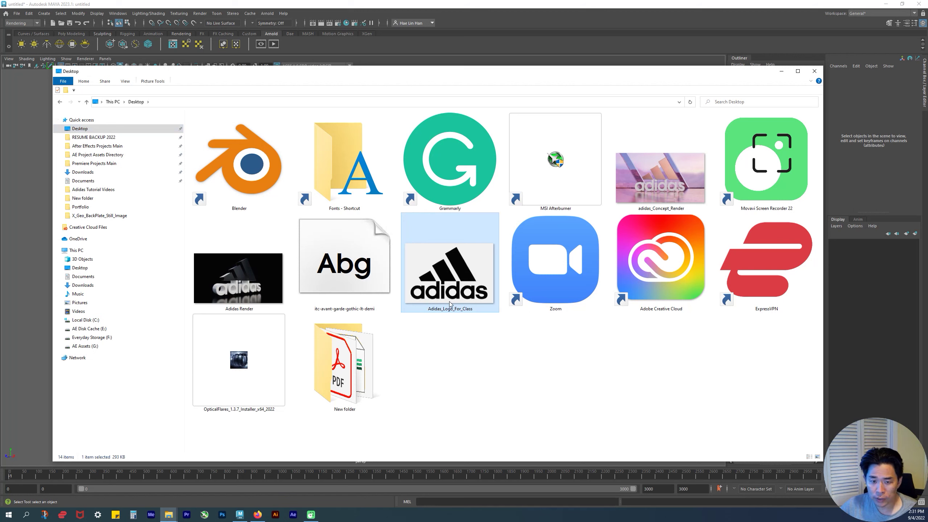
right_click(458, 272)
left_click(481, 229)
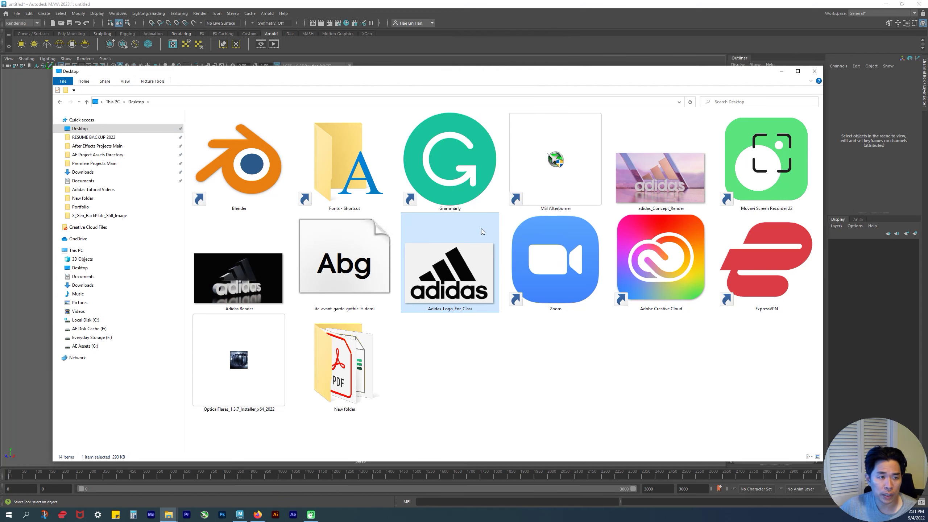
Paste the Adidas_Logo_For_Class image into the sourceimages folder of Dae_Adidas_Project
left_click(59, 102)
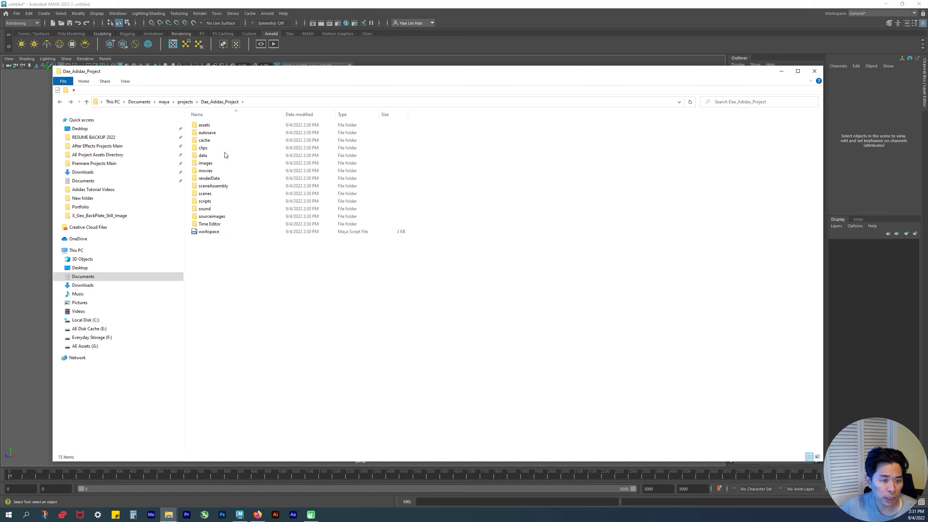
double_click(215, 216)
right_click(228, 176)
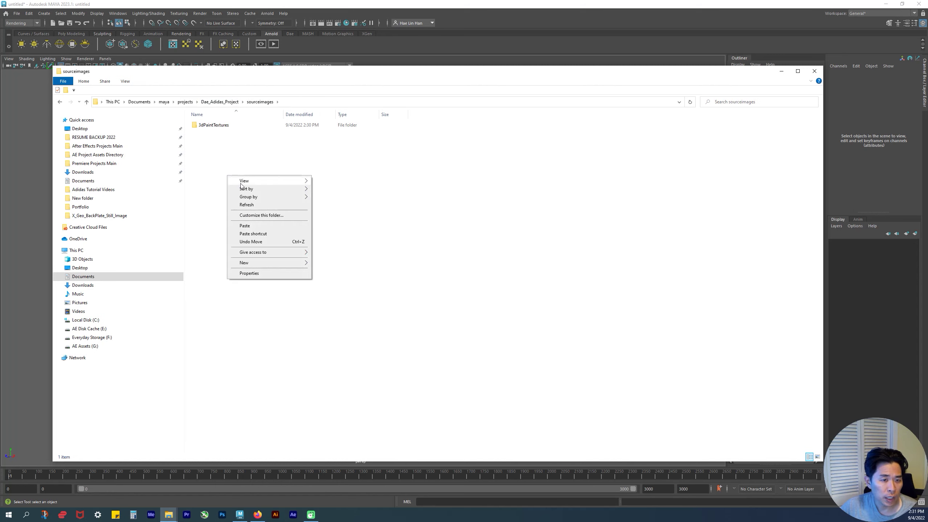
left_click(252, 225)
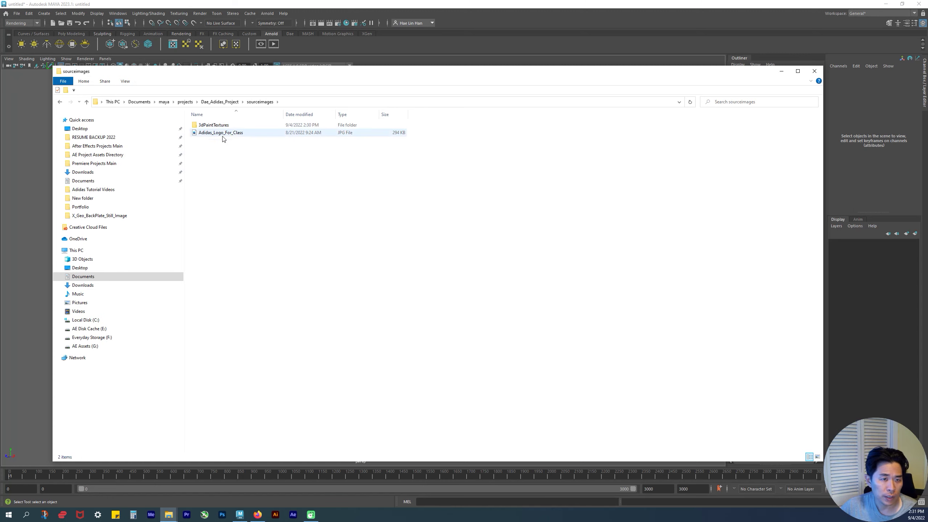
left_click(230, 145)
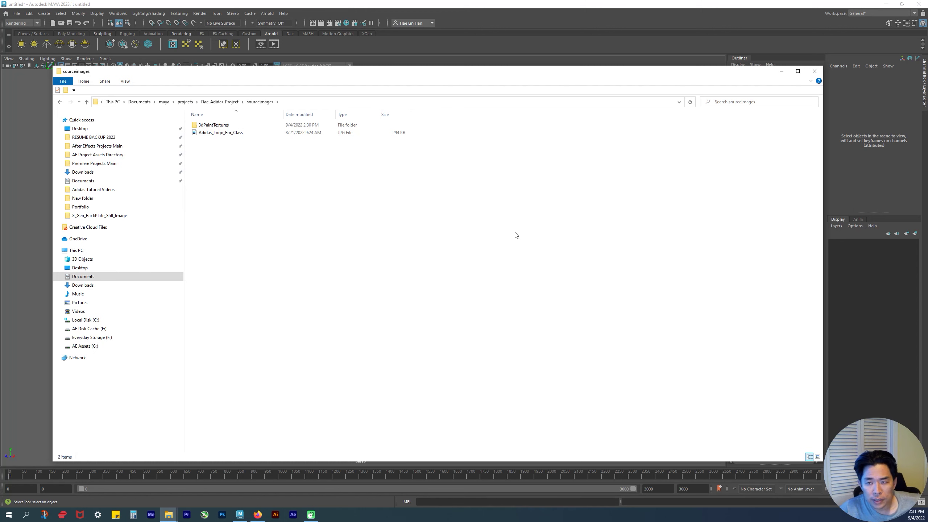
Close the sourceimages folder window and create a free image plane in the Maya scene with the default options
left_click(814, 73)
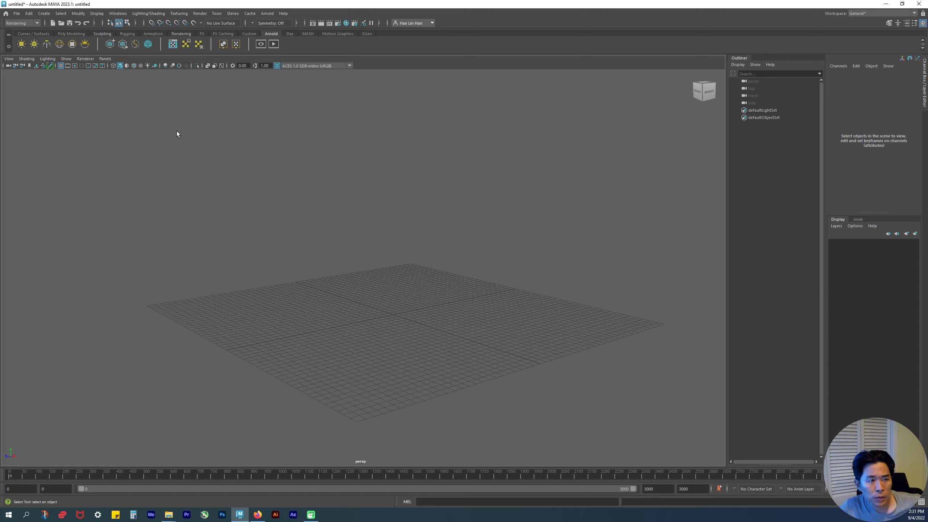
left_click(45, 13)
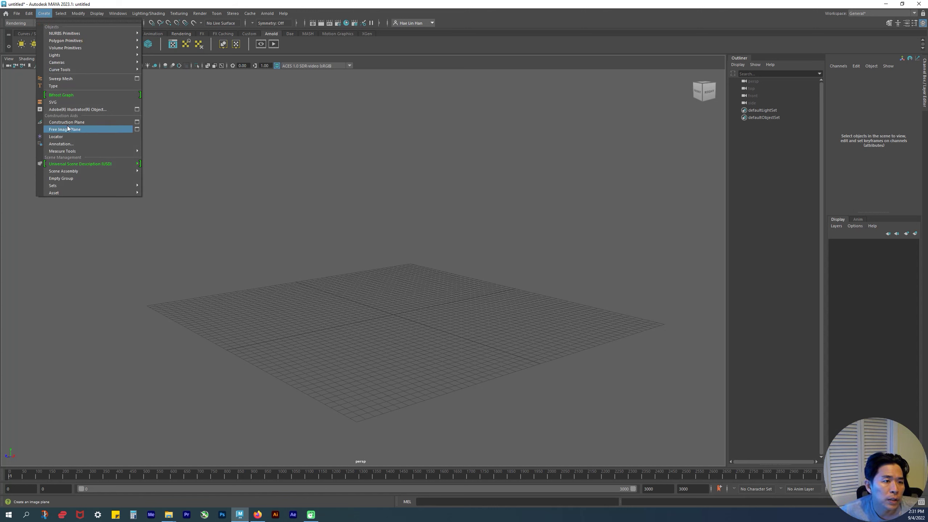
mouse_move(78, 171)
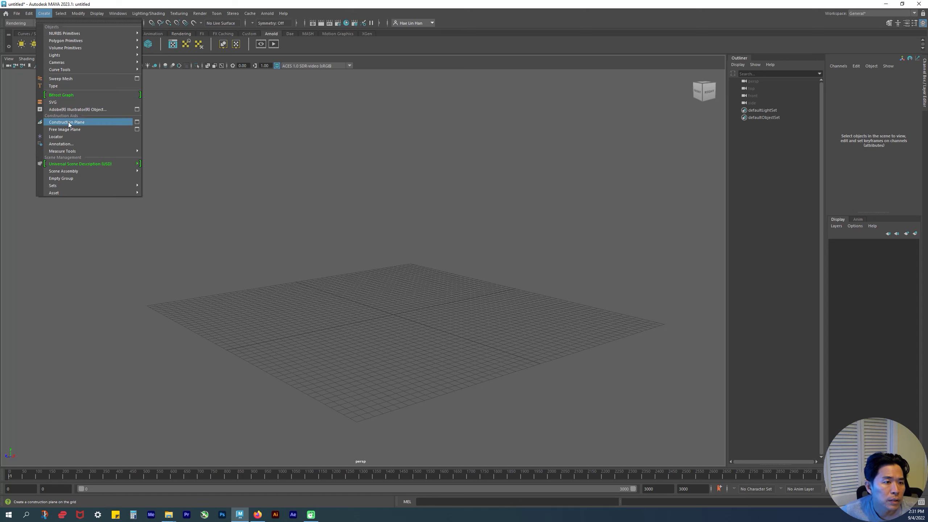
left_click(136, 129)
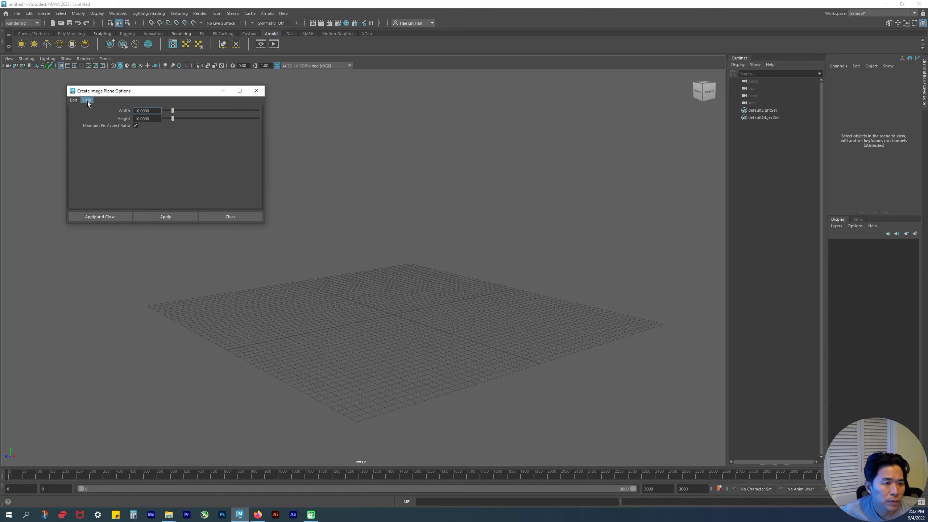
left_click(230, 217)
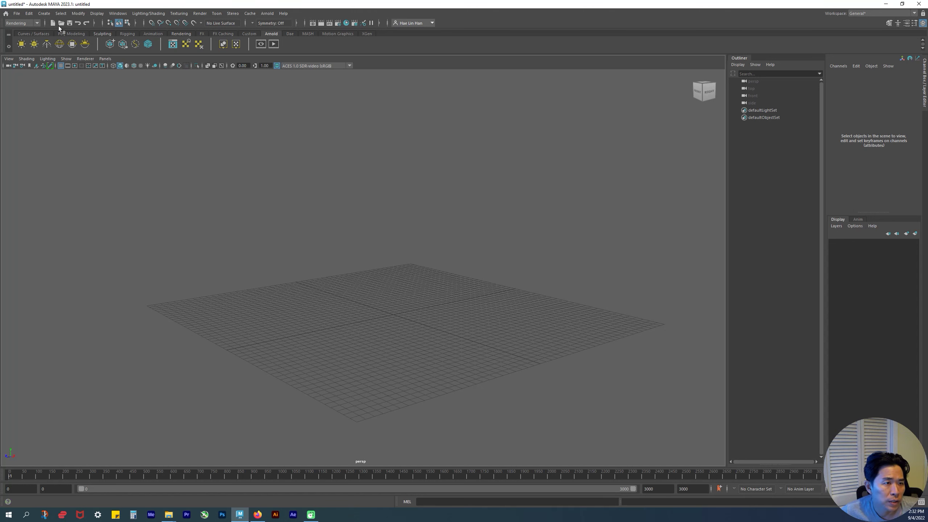
left_click(44, 13)
left_click(64, 129)
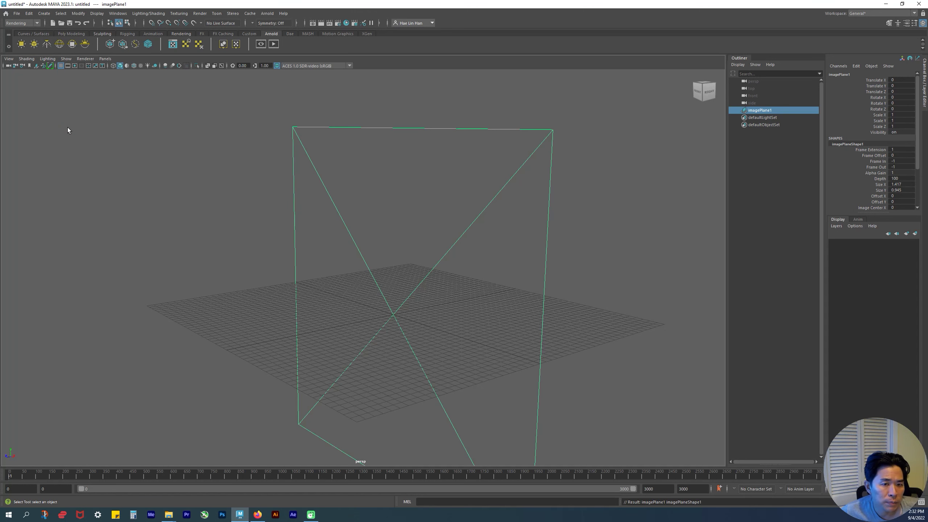
Deselect the image plane and examine it against the grid from the front, side, back and above, both close up and from afar
left_click_drag(451, 256, 513, 309, "alt")
left_click_drag(394, 347, 397, 310, "alt")
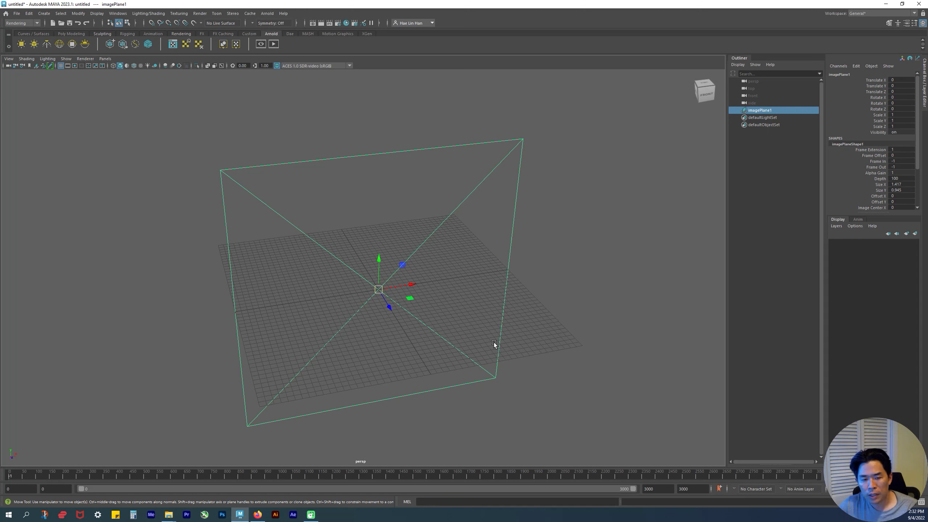
left_click(543, 305)
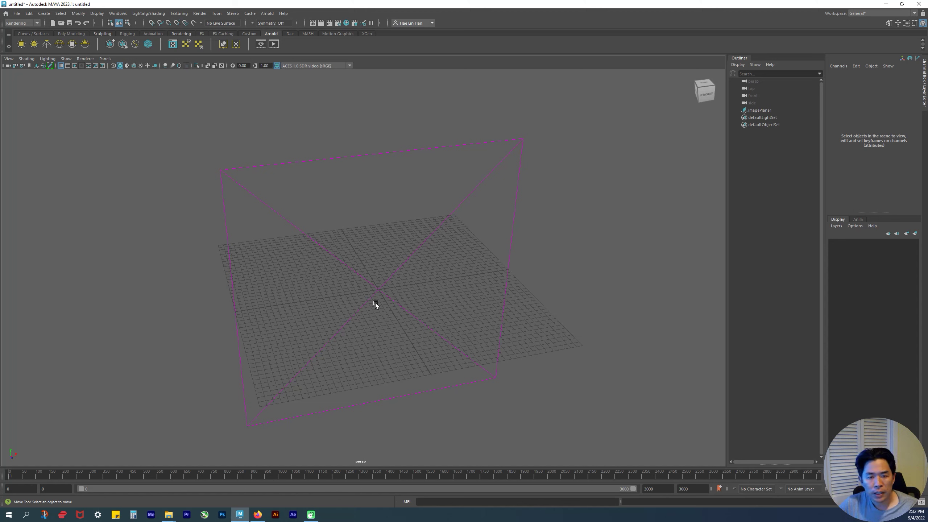
scroll(374, 289, "down", 2)
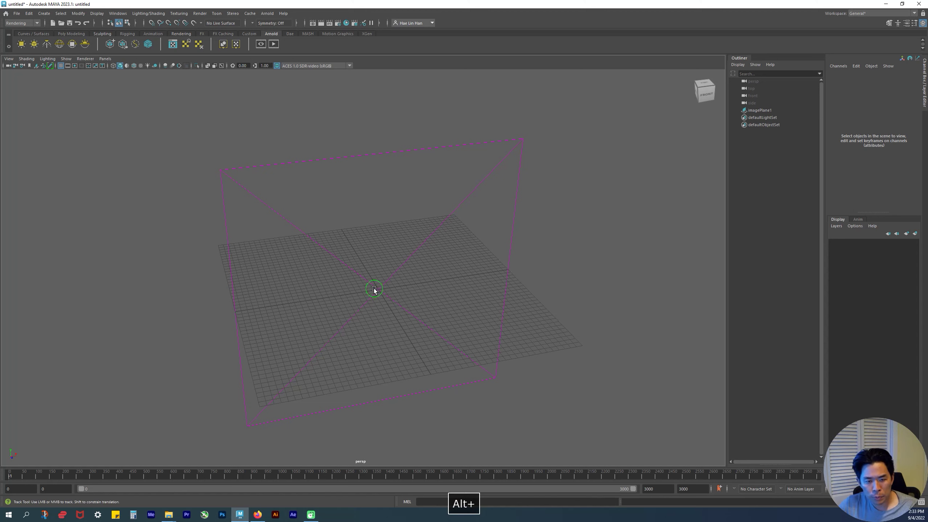
middle_click_drag(373, 289, 424, 264, "alt")
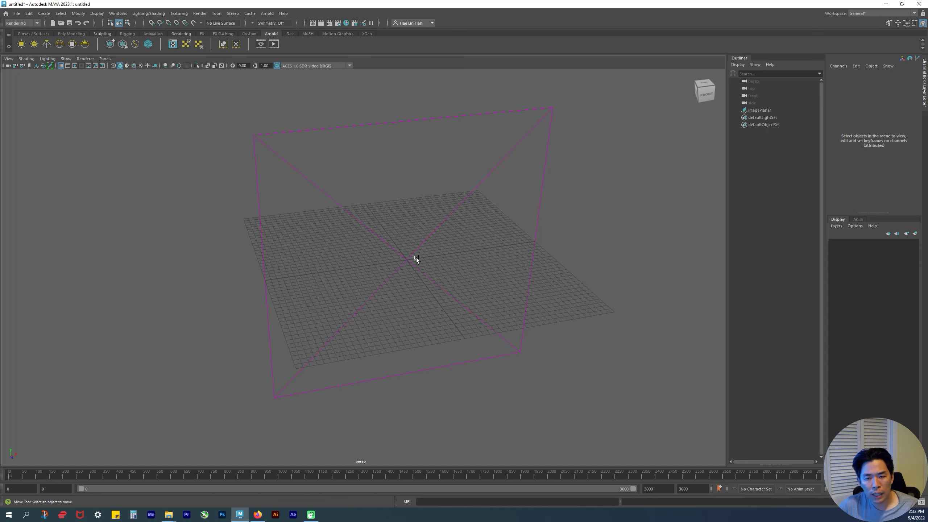
left_click_drag(416, 257, 331, 292, "alt")
mouse_move(704, 96)
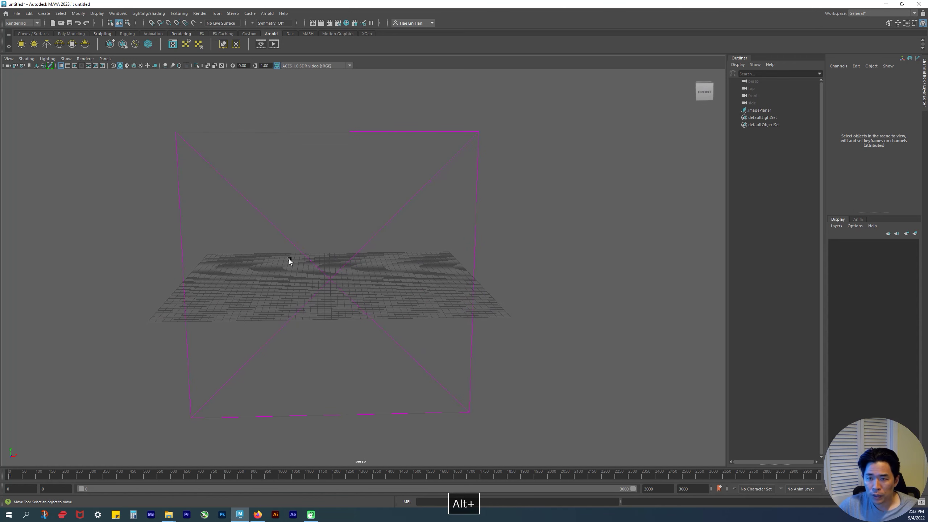
left_click_drag(248, 284, 327, 284, "alt")
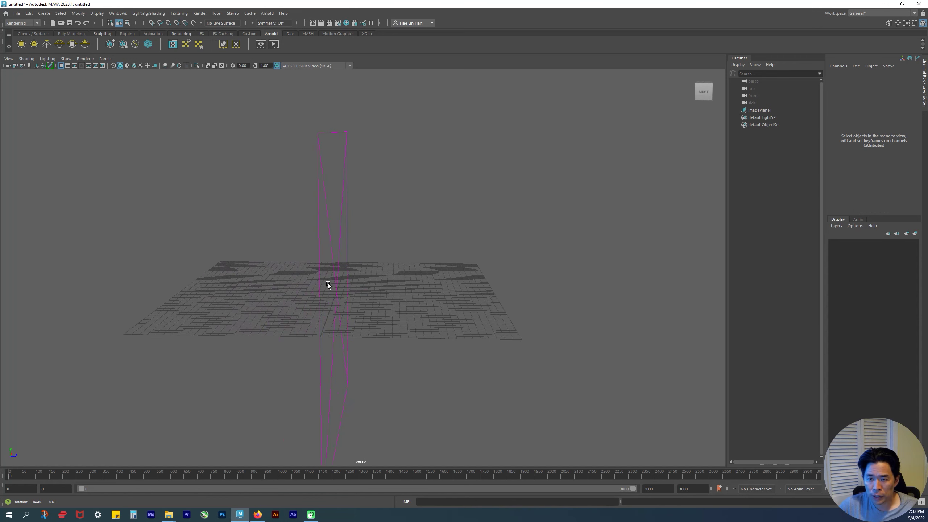
left_click_drag(234, 287, 307, 289, "alt")
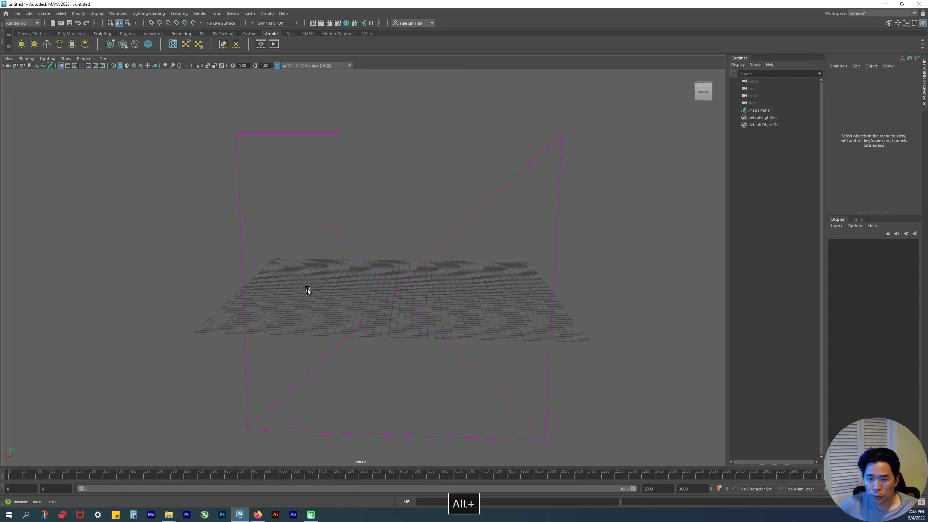
left_click_drag(183, 283, 290, 293, "alt")
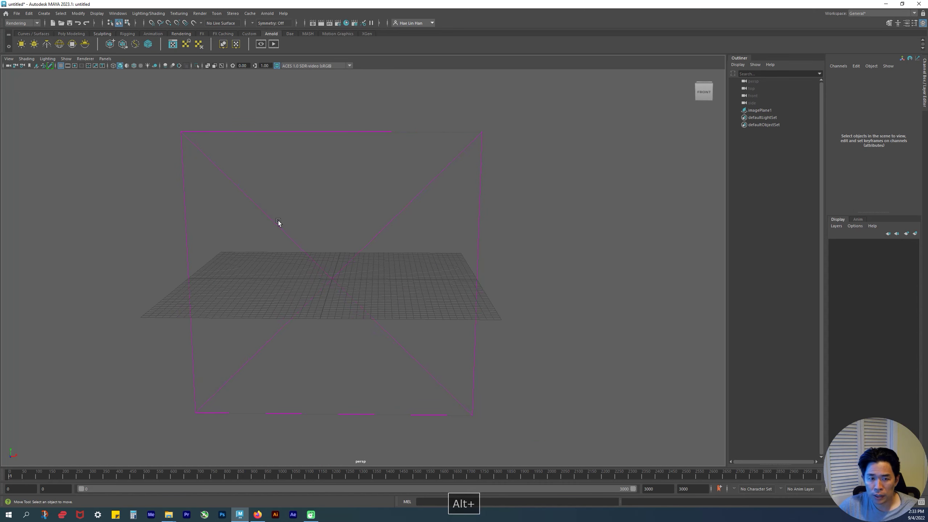
left_click_drag(278, 221, 570, 168, "alt")
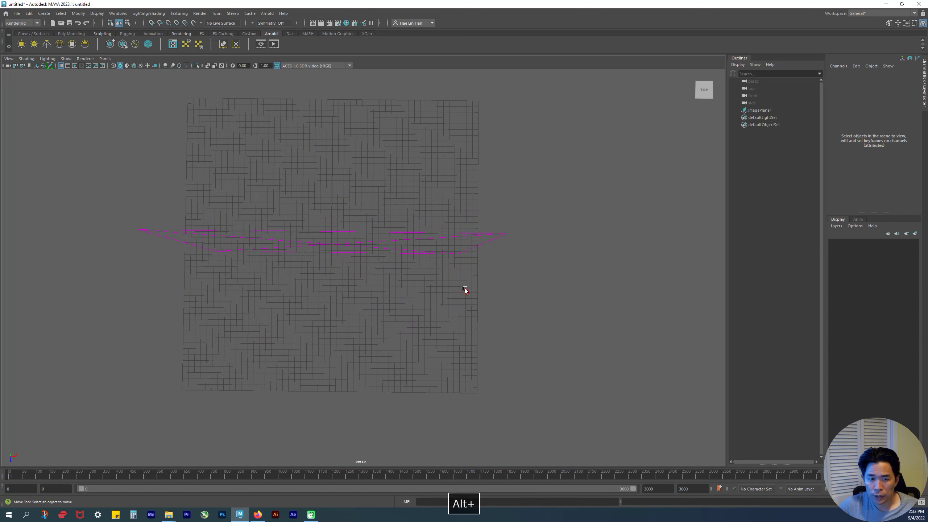
left_click_drag(465, 289, 407, 271, "alt")
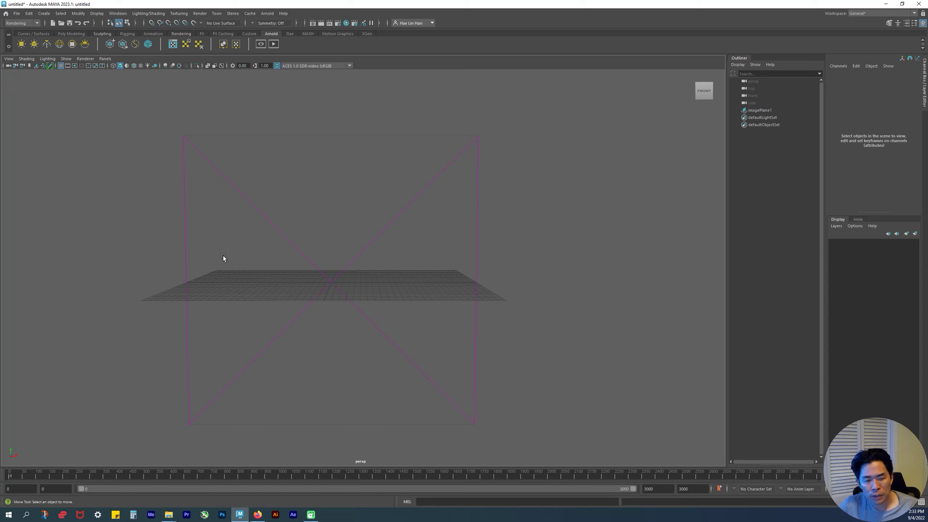
key("alt")
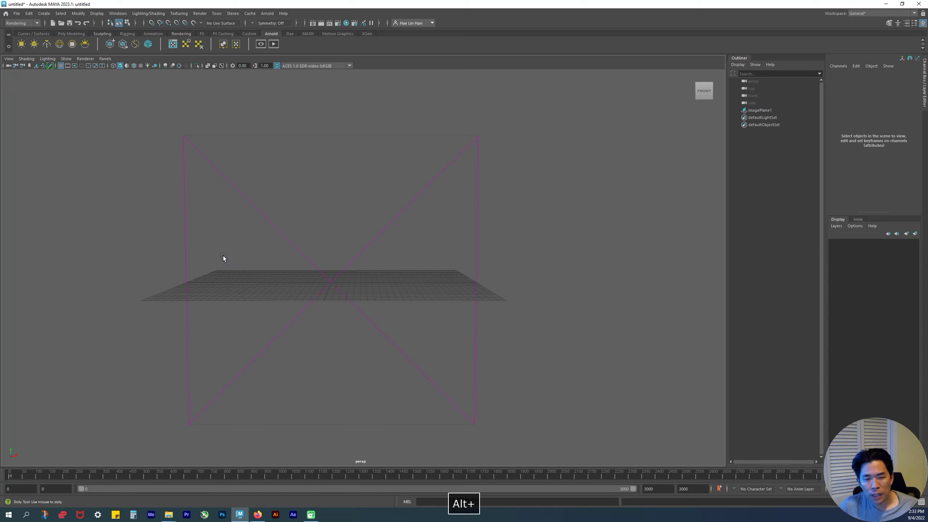
right_click_drag(223, 259, 403, 277, "alt")
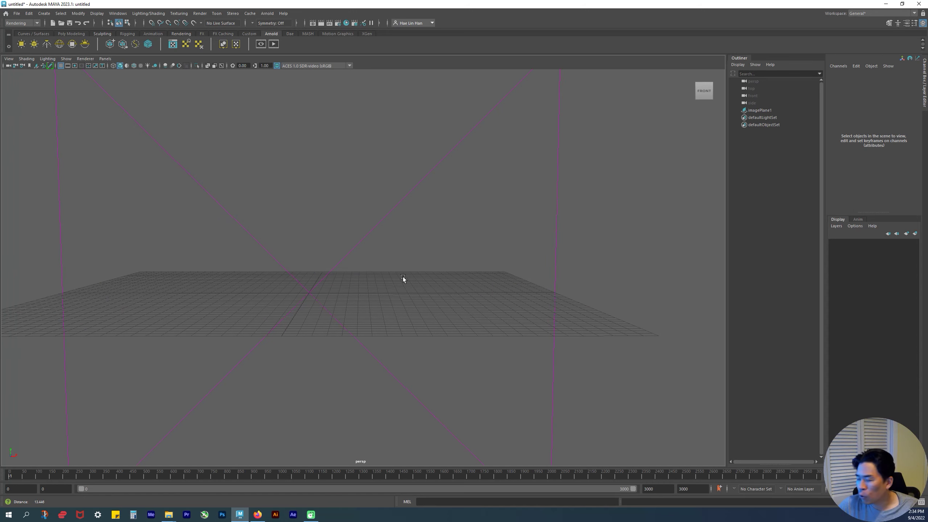
right_click_drag(402, 276, 426, 342, "alt")
left_click_drag(427, 342, 436, 308, "alt")
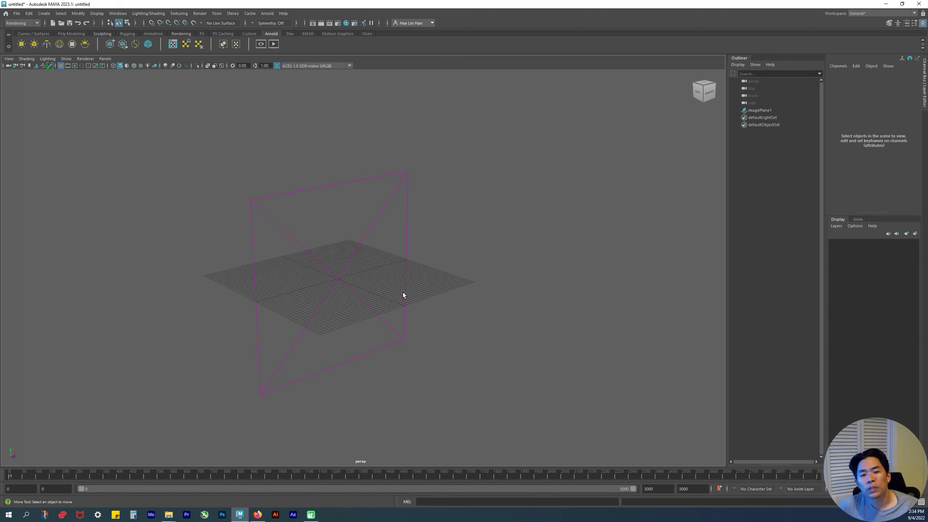
Select the free image plane in the perspective view
left_click_drag(396, 265, 469, 242)
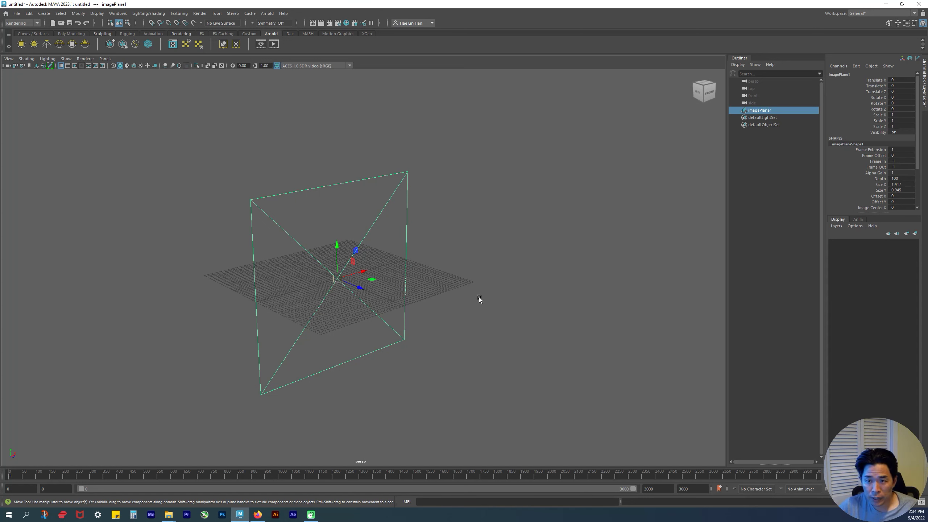
mouse_move(486, 310)
left_mouse_down("alt")
mouse_move(446, 317)
mouse_move(478, 304)
mouse_move(488, 315)
left_mouse_up("alt")
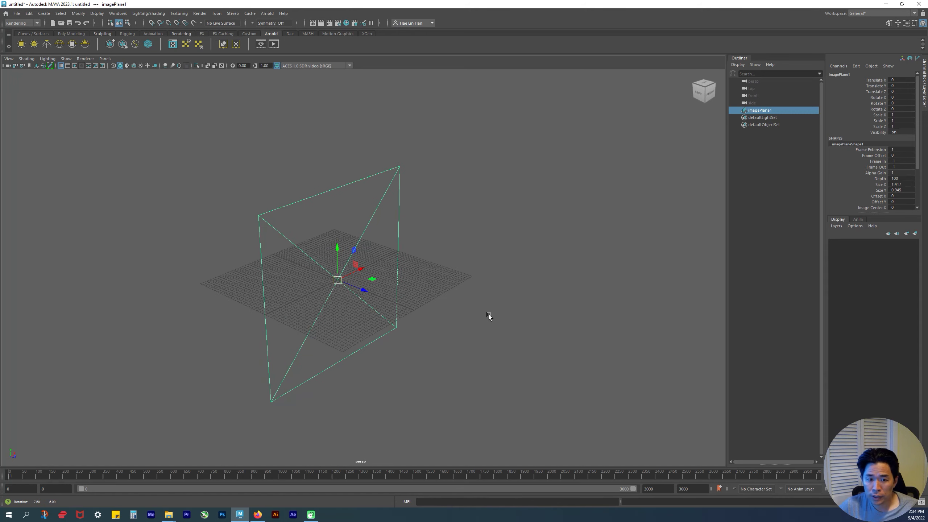
left_click(706, 90)
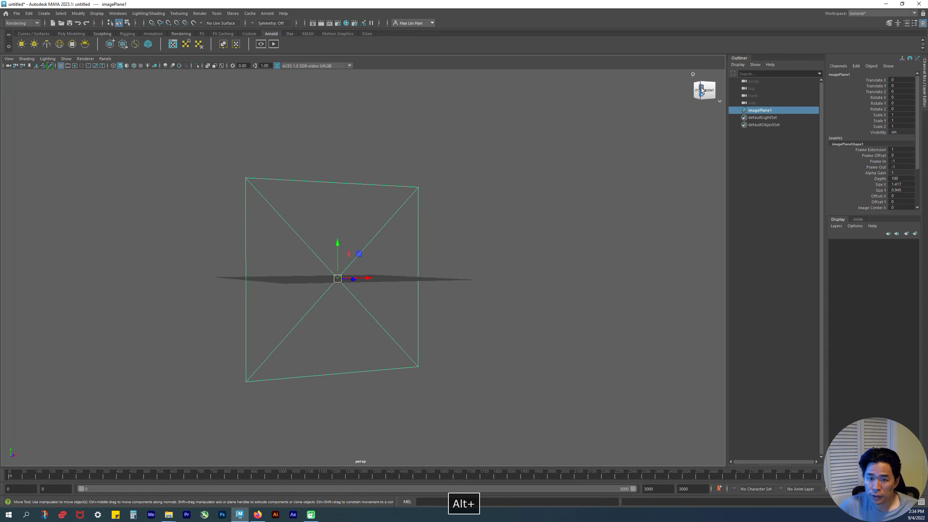
left_click_drag(485, 310, 446, 326, "alt")
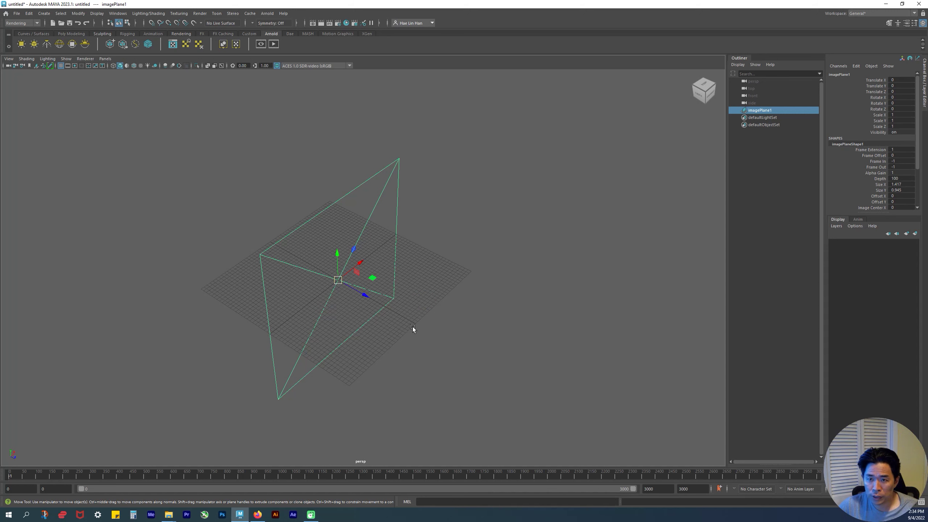
left_click_drag(664, 159, 665, 148, "alt")
left_click_drag(442, 291, 378, 325, "alt")
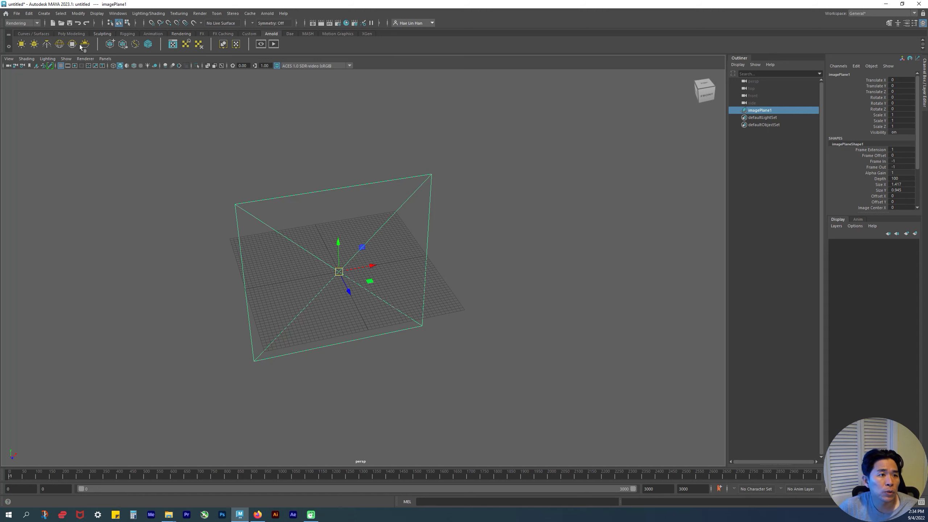
Reset the General workspace to its factory default layout
left_click(29, 13)
left_click(30, 14)
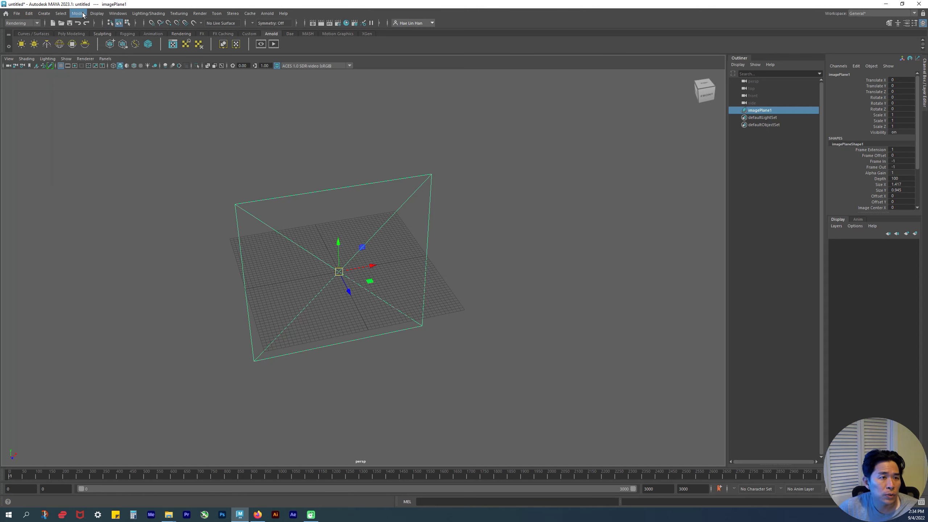
left_click(118, 13)
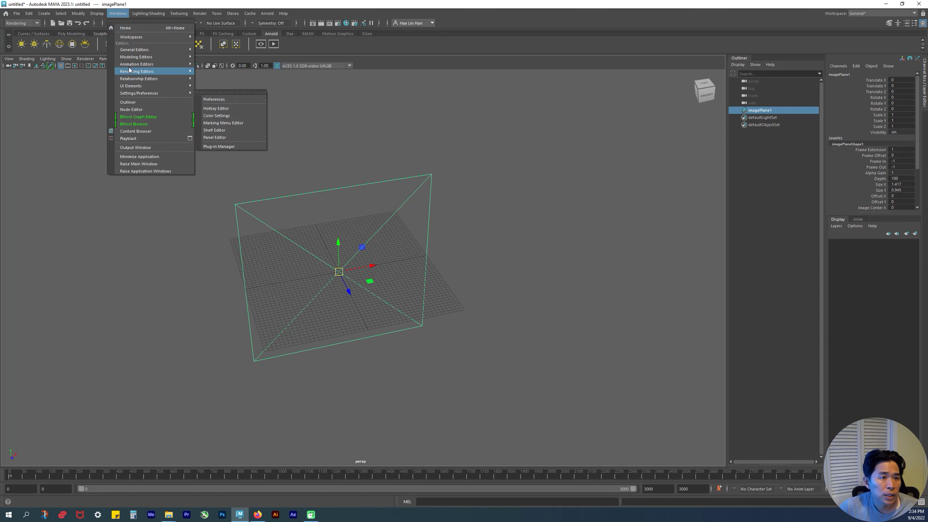
mouse_move(131, 37)
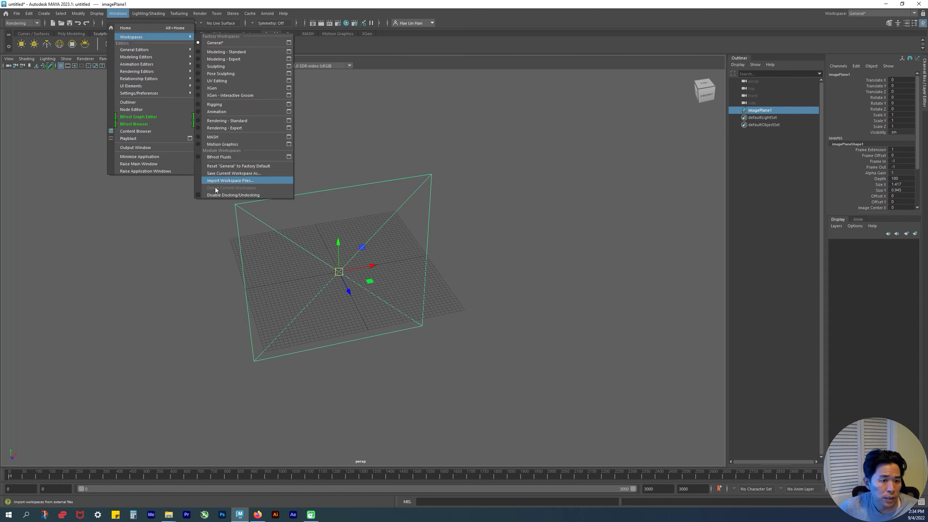
left_click(242, 165)
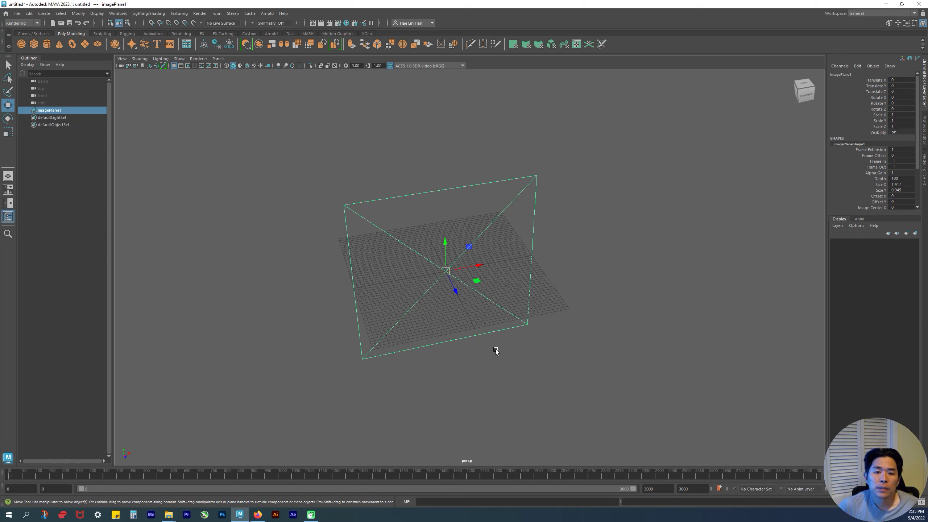
Show the image plane in the Attribute Editor, review its transform attributes, and return to the imagePlaneShape1 attributes
left_click_drag(479, 328, 486, 302, "alt")
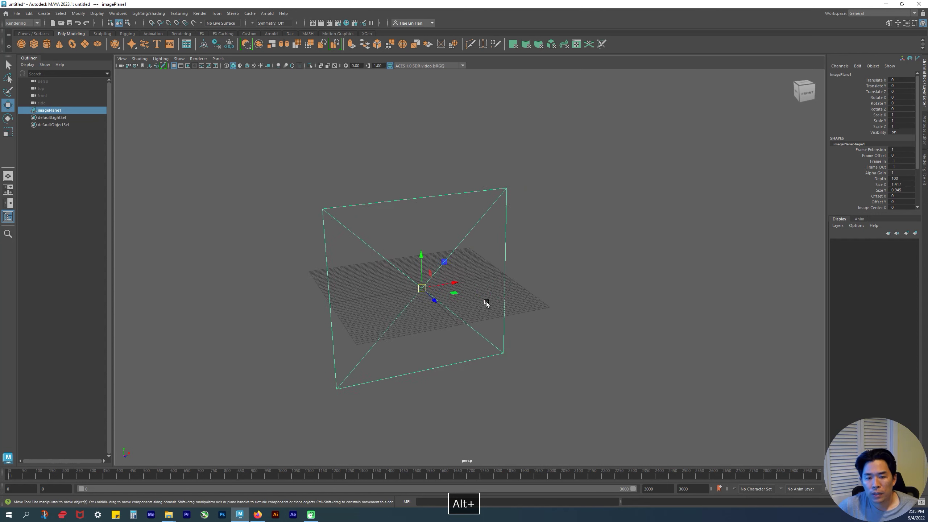
right_click_drag(486, 302, 604, 325, "alt")
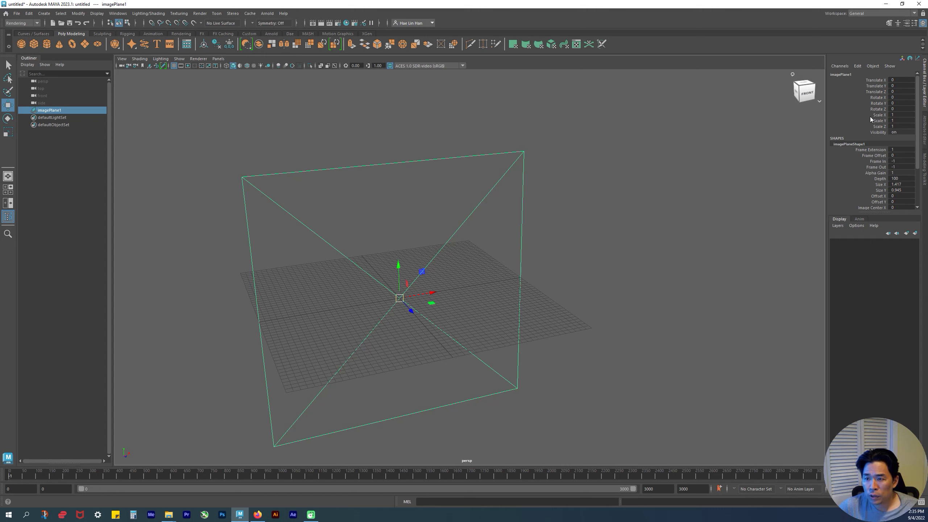
left_click(925, 133)
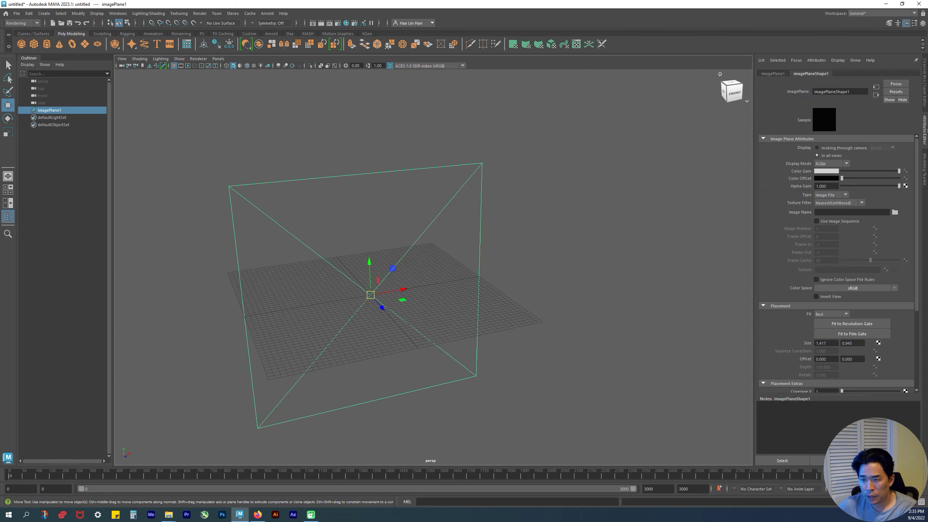
left_click(776, 74)
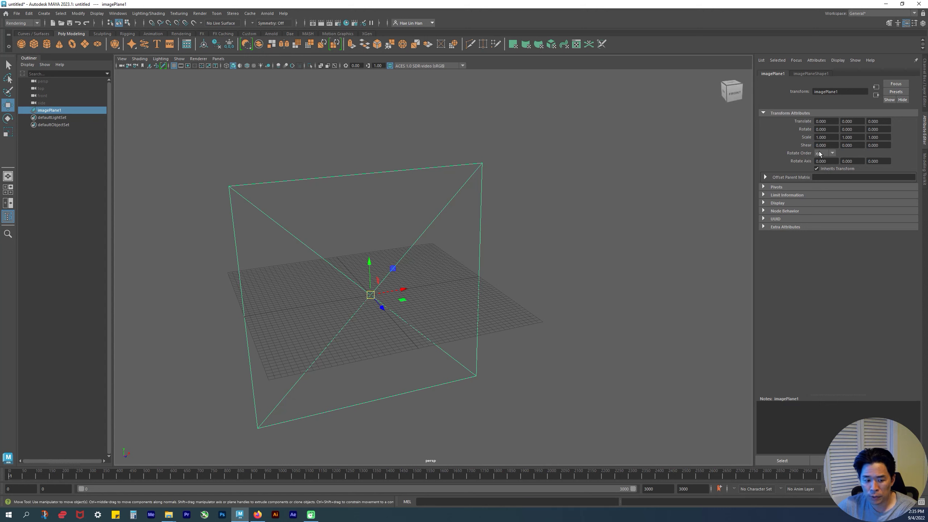
left_click(808, 73)
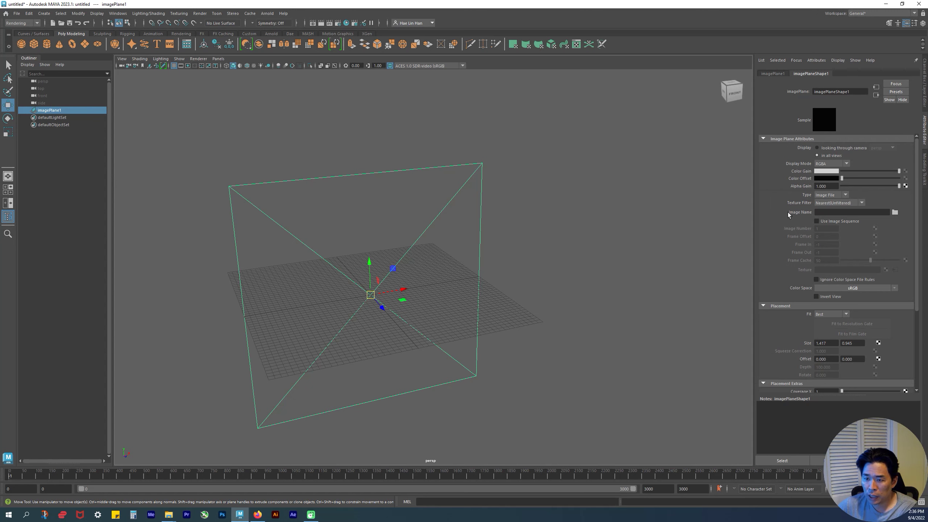
Load Adidas_Logo_For_Class.jpg from the project's sourceimages folder as the image plane's image
left_click(894, 212)
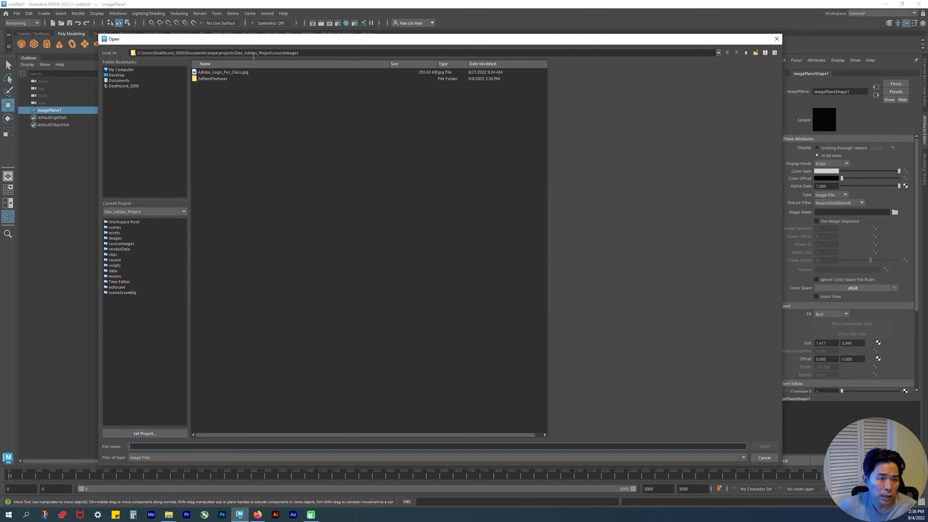
left_click(225, 73)
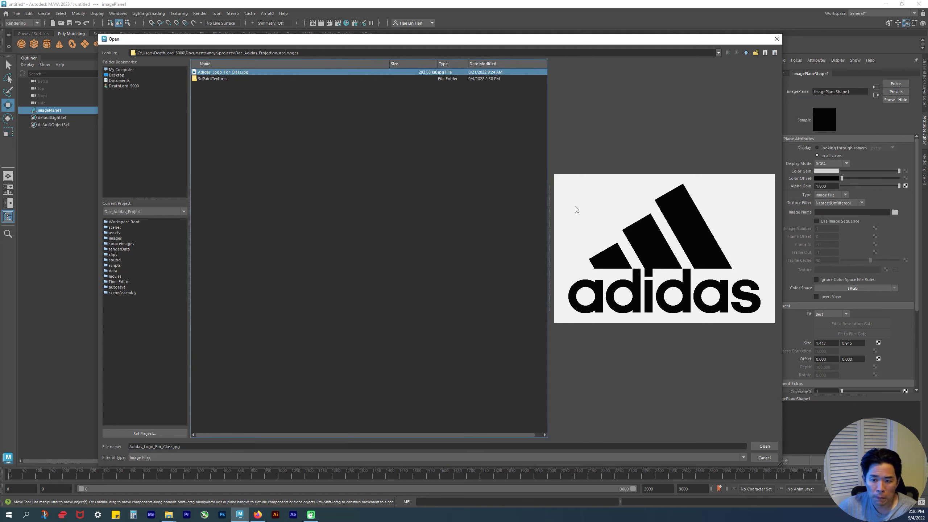
left_click(764, 446)
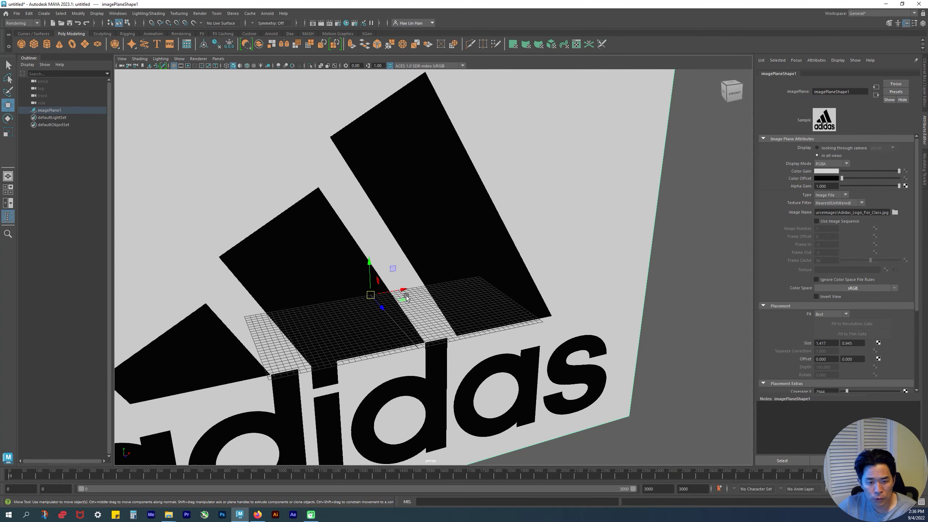
left_click_drag(407, 298, 453, 278, "alt")
scroll(453, 278, "down", 6)
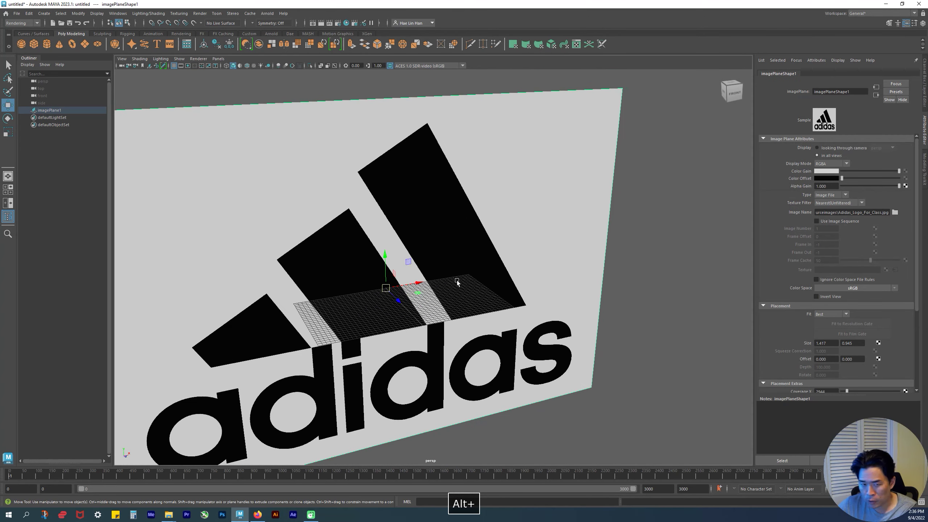
scroll(469, 296, "down", 2)
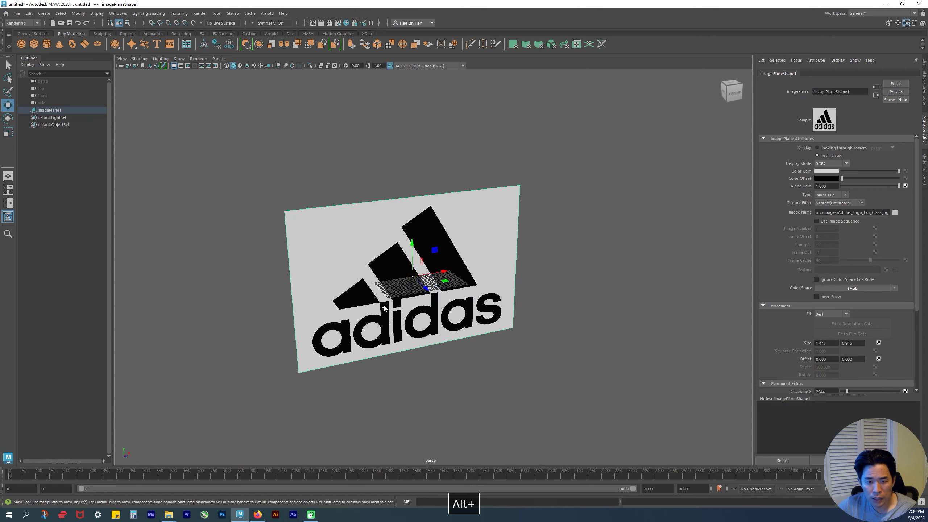
mouse_move(468, 295)
left_mouse_down("alt")
mouse_move(352, 294)
mouse_move(471, 285)
left_mouse_up("alt")
middle_click_drag(471, 286, 495, 283, "alt")
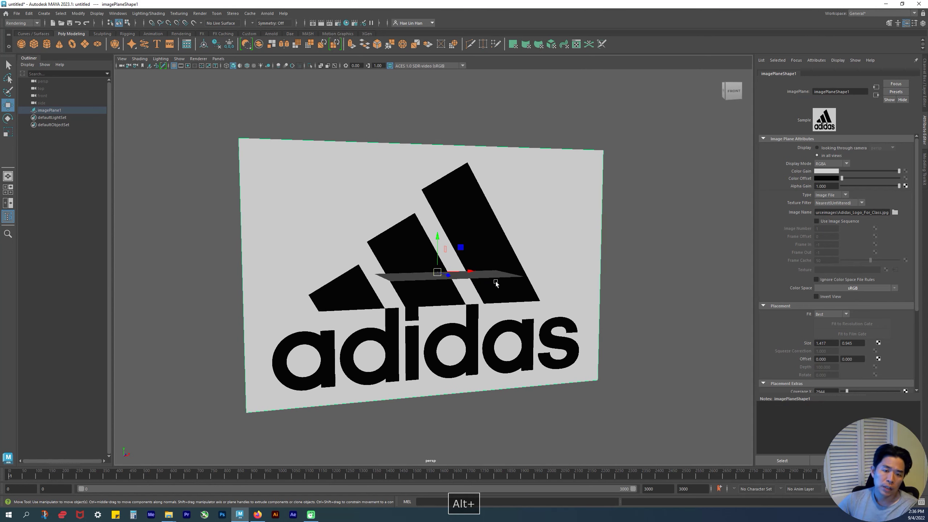